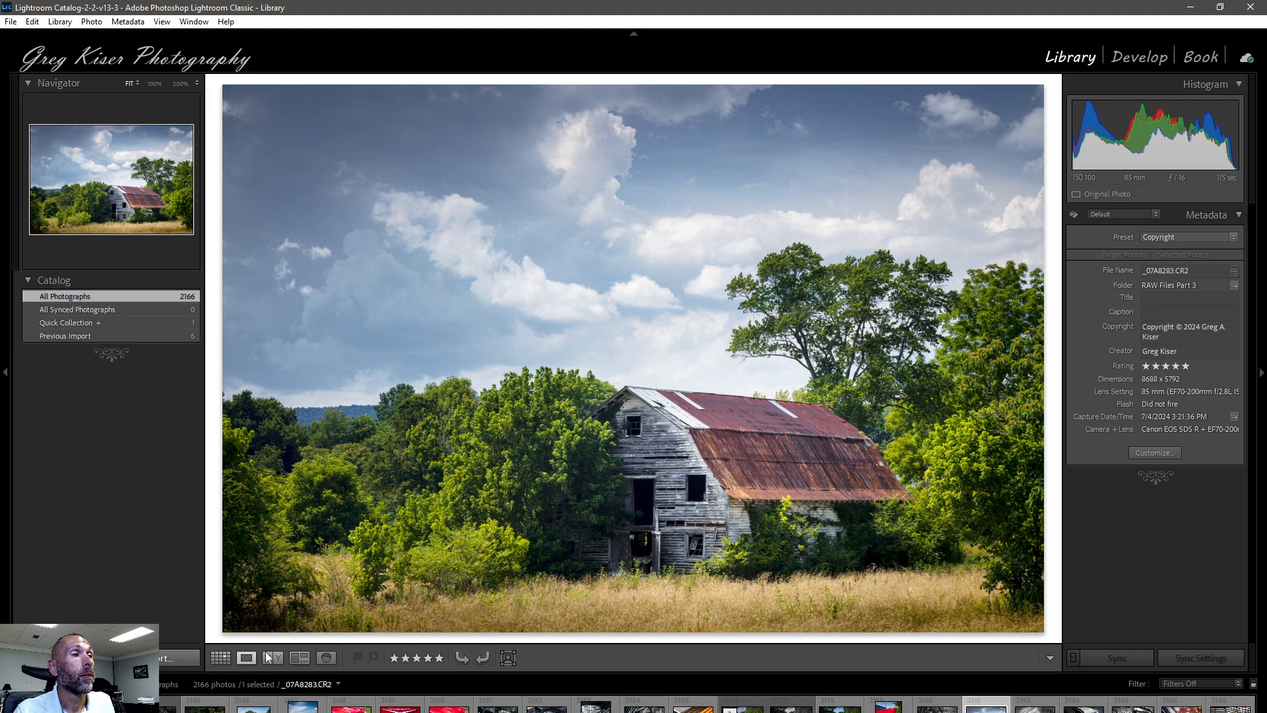
Step: Open the export settings for the barn photo and view the list of recent destination folders
{"action": "key", "text": "ctrl+shift+e"}
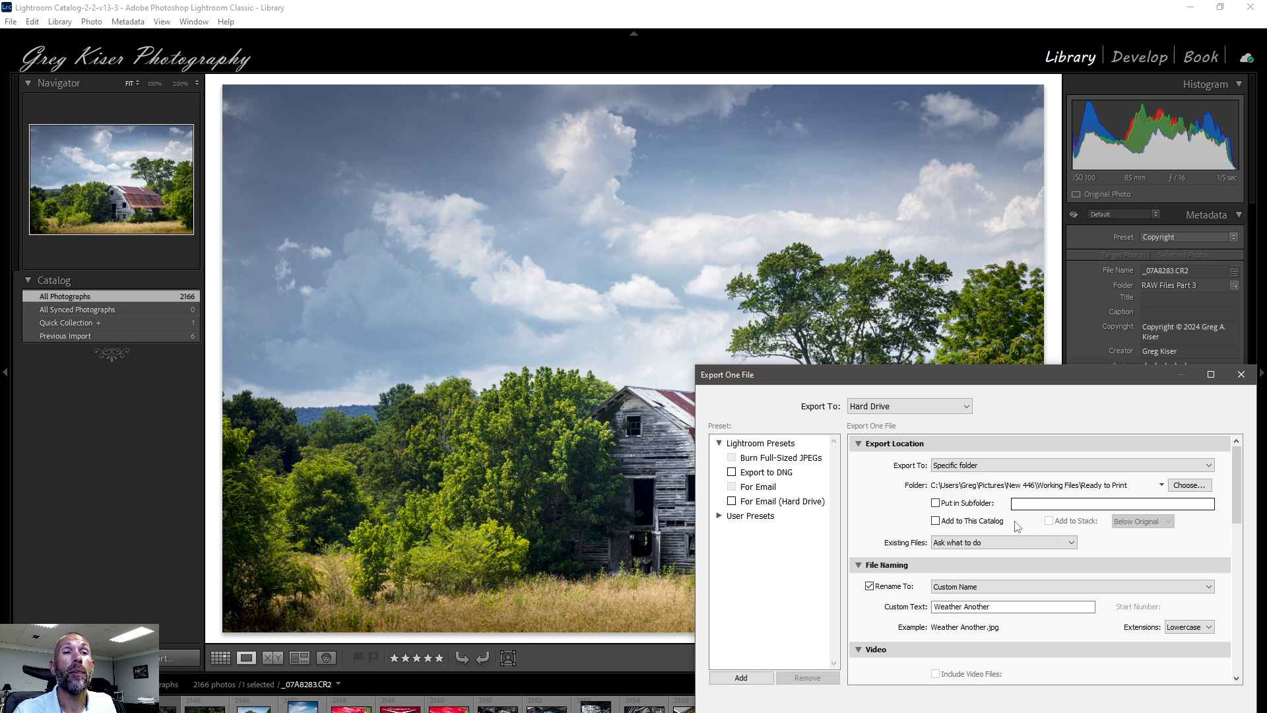
{"action": "left_click", "coordinate": [1162, 486]}
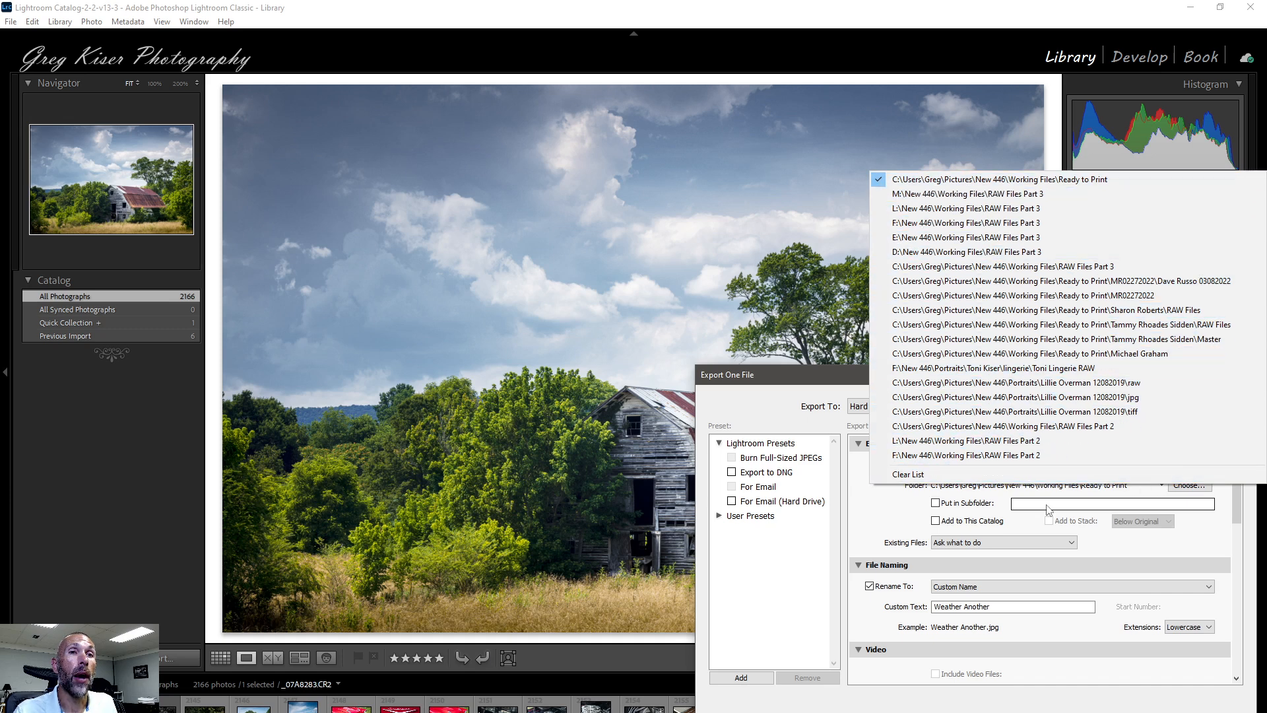
{"action": "left_click", "coordinate": [1033, 528]}
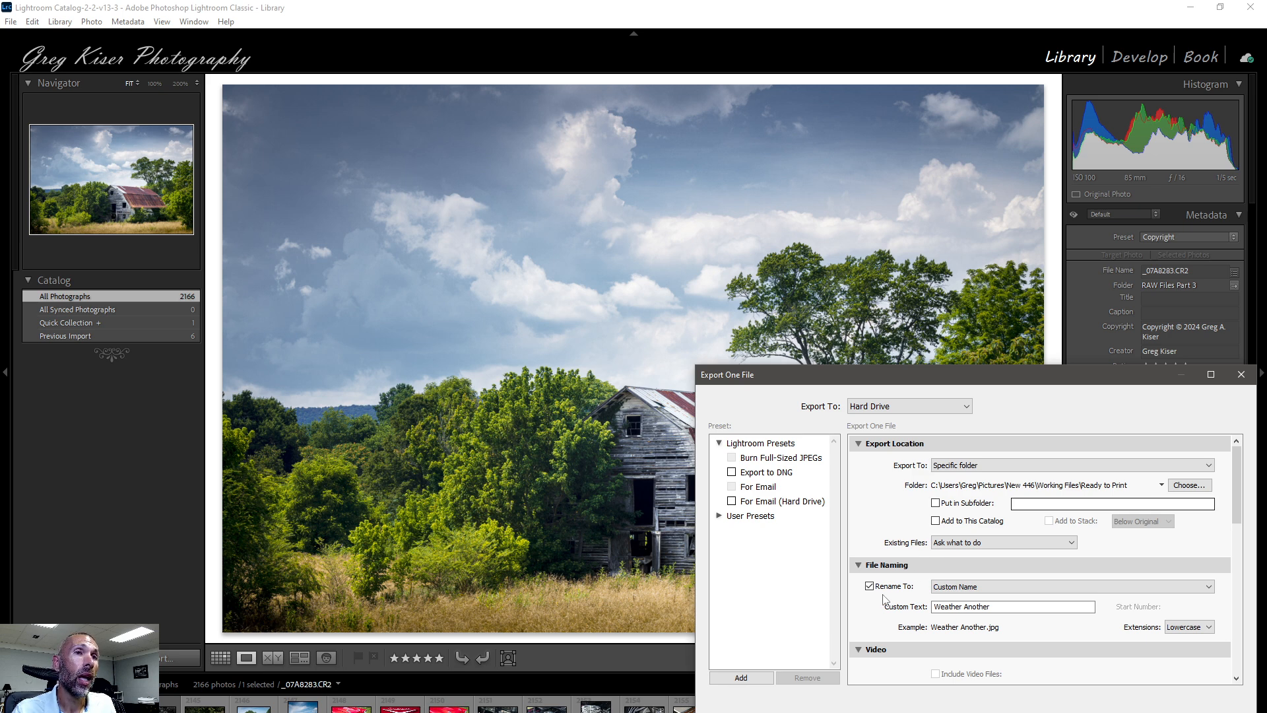
Step: Try the Custom Name - Sequence naming template for the exported file and switch back to Custom Name
{"action": "scroll", "coordinate": [884, 599], "scroll_direction": "down", "scroll_amount": 5}
{"action": "scroll", "coordinate": [884, 599], "scroll_direction": "up", "scroll_amount": 3}
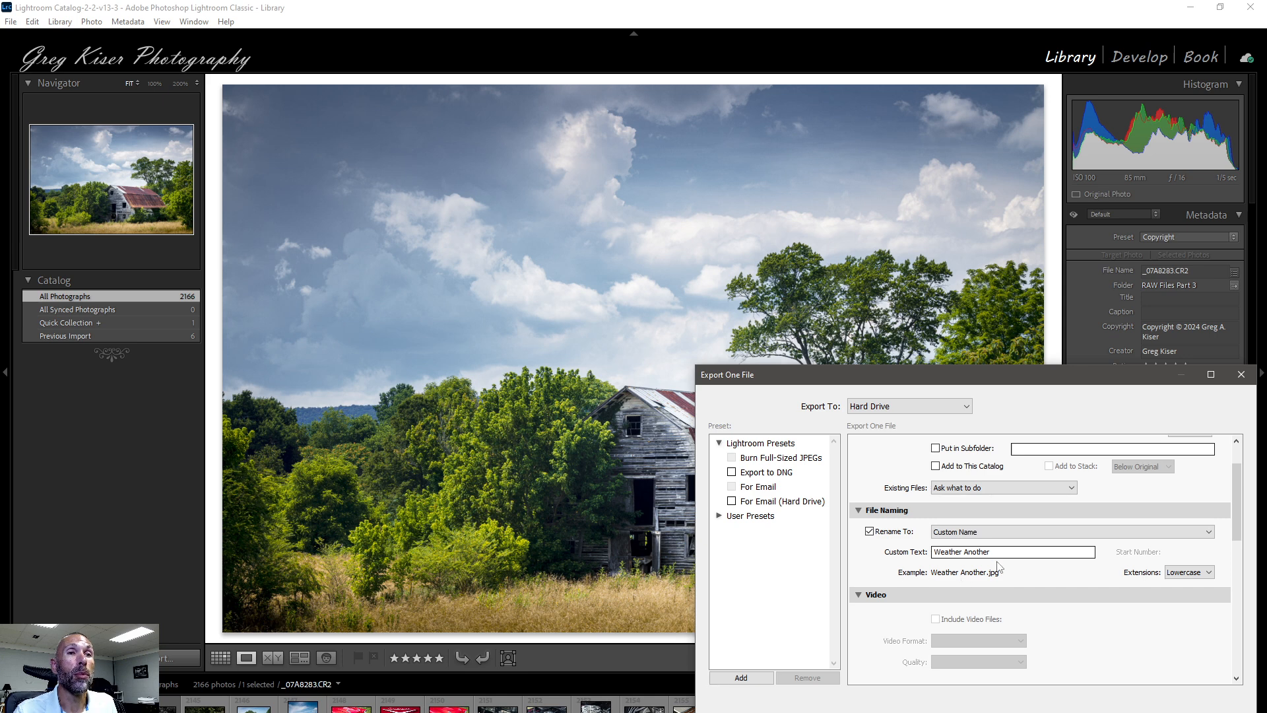
{"action": "left_click", "coordinate": [1210, 532]}
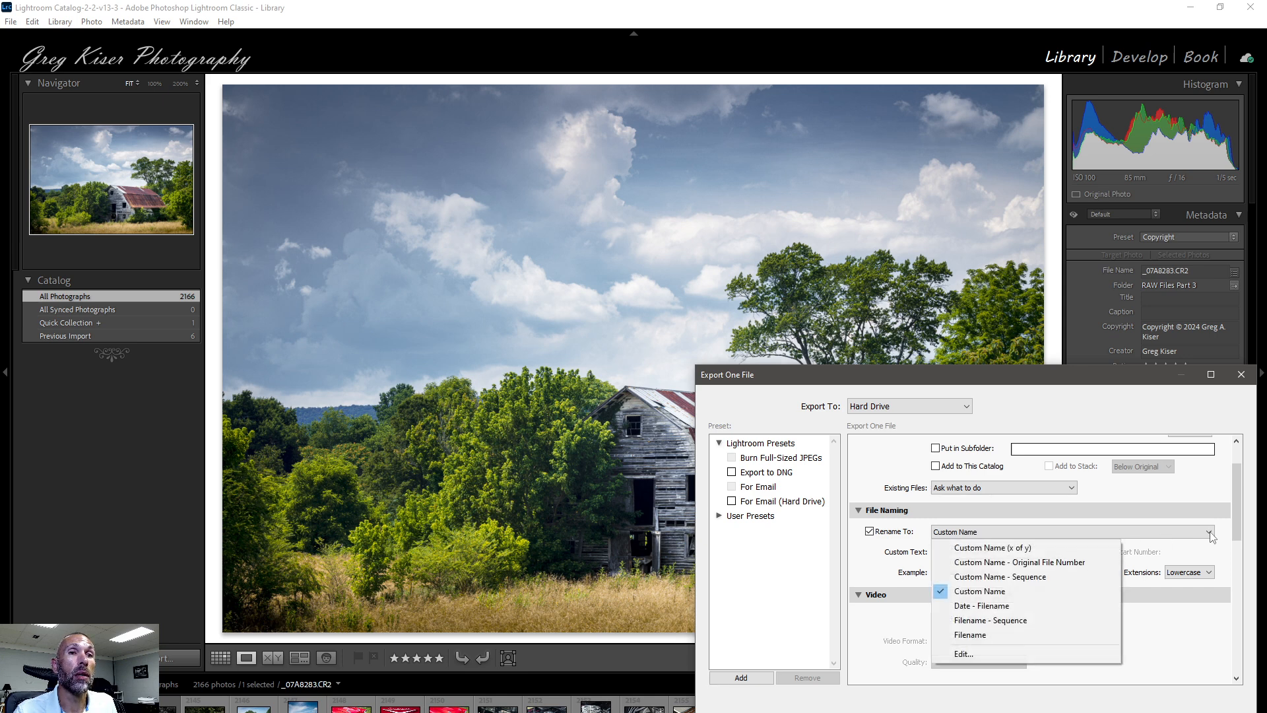
{"action": "left_click", "coordinate": [1024, 577]}
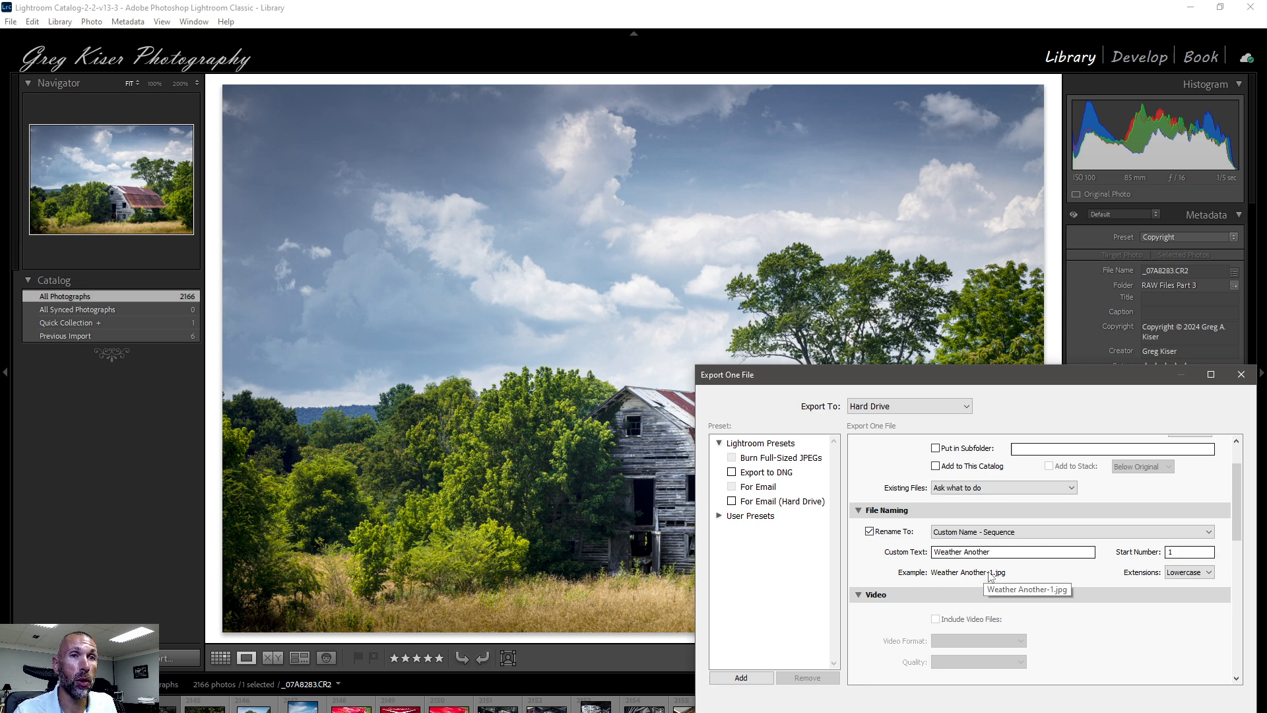
{"action": "left_click", "coordinate": [1132, 535]}
{"action": "left_click", "coordinate": [992, 591]}
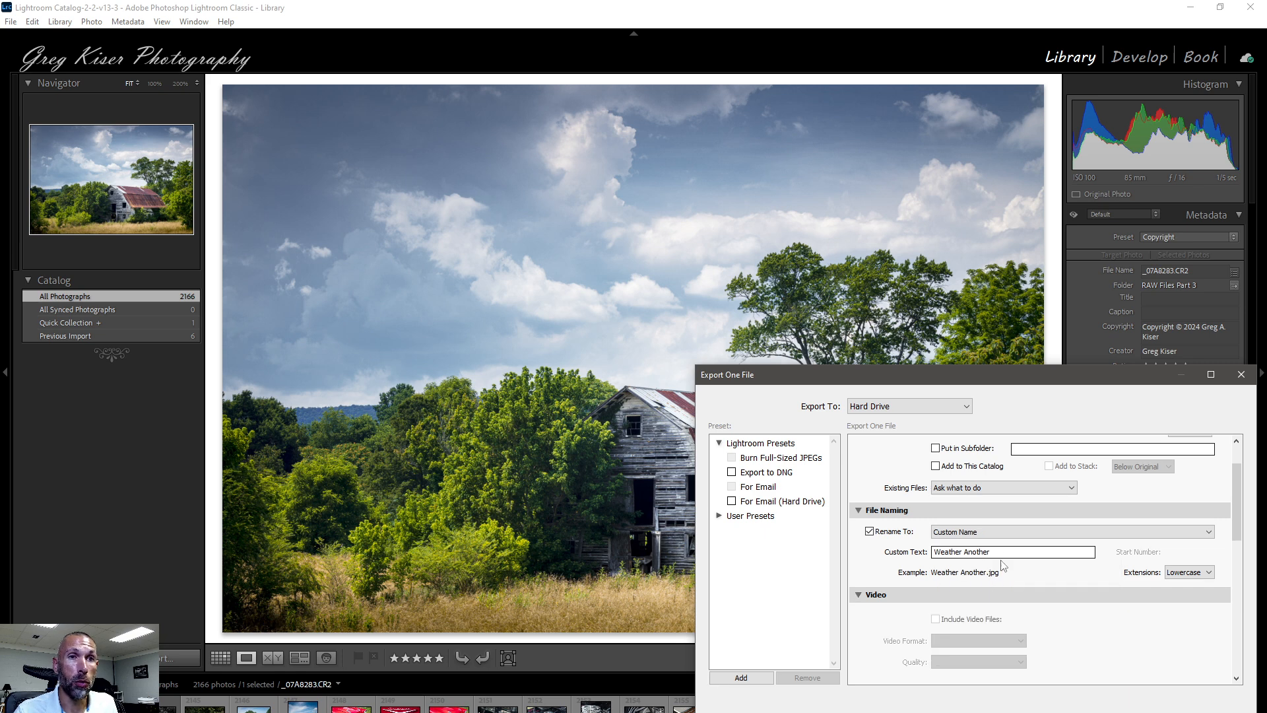
Step: Configure the export as TIFF in ProPhoto RGB at 16 bits/component with Resize to Fit turned off
{"action": "left_click_drag", "start_coordinate": [1240, 520], "coordinate": [1238, 588]}
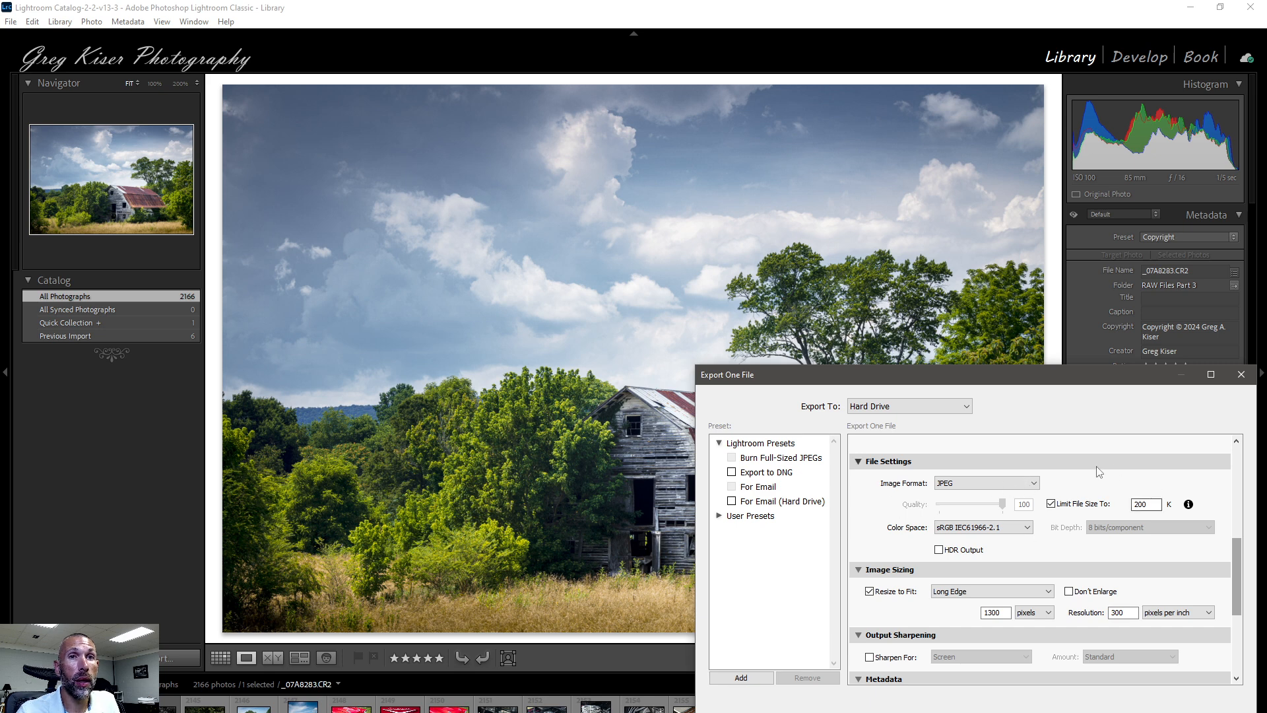
{"action": "left_click", "coordinate": [1036, 487]}
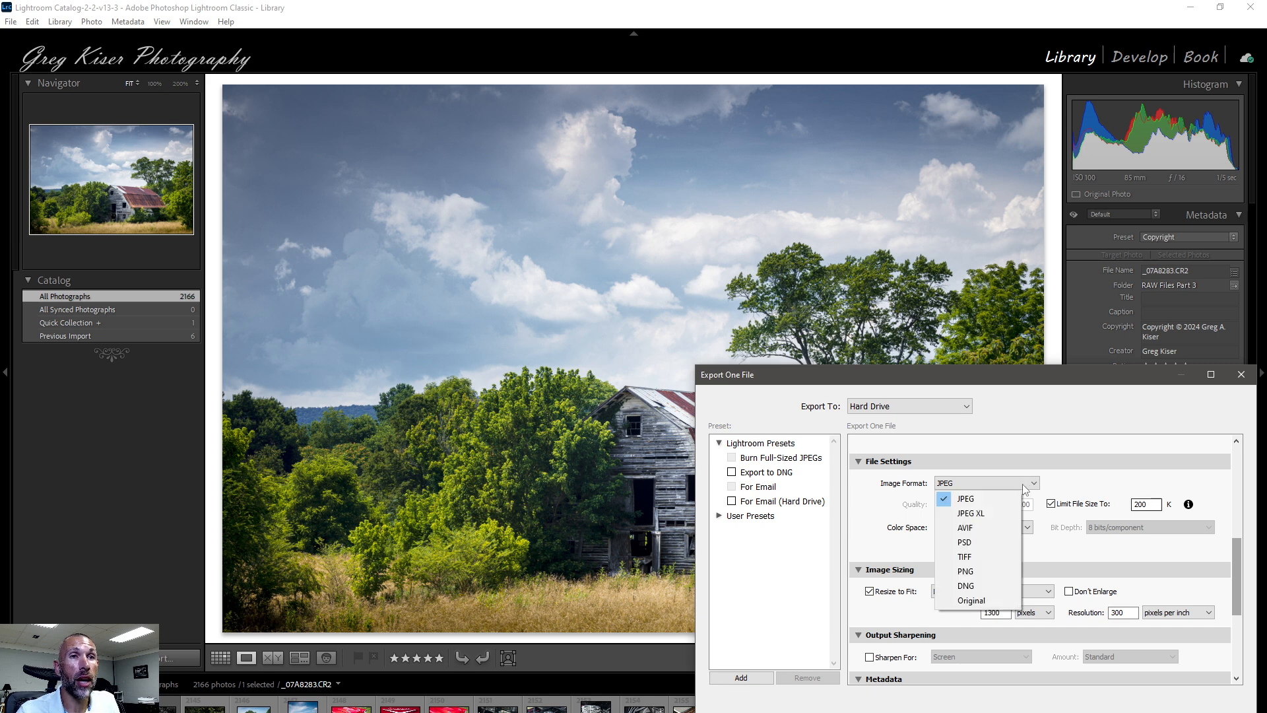
{"action": "left_click", "coordinate": [972, 556]}
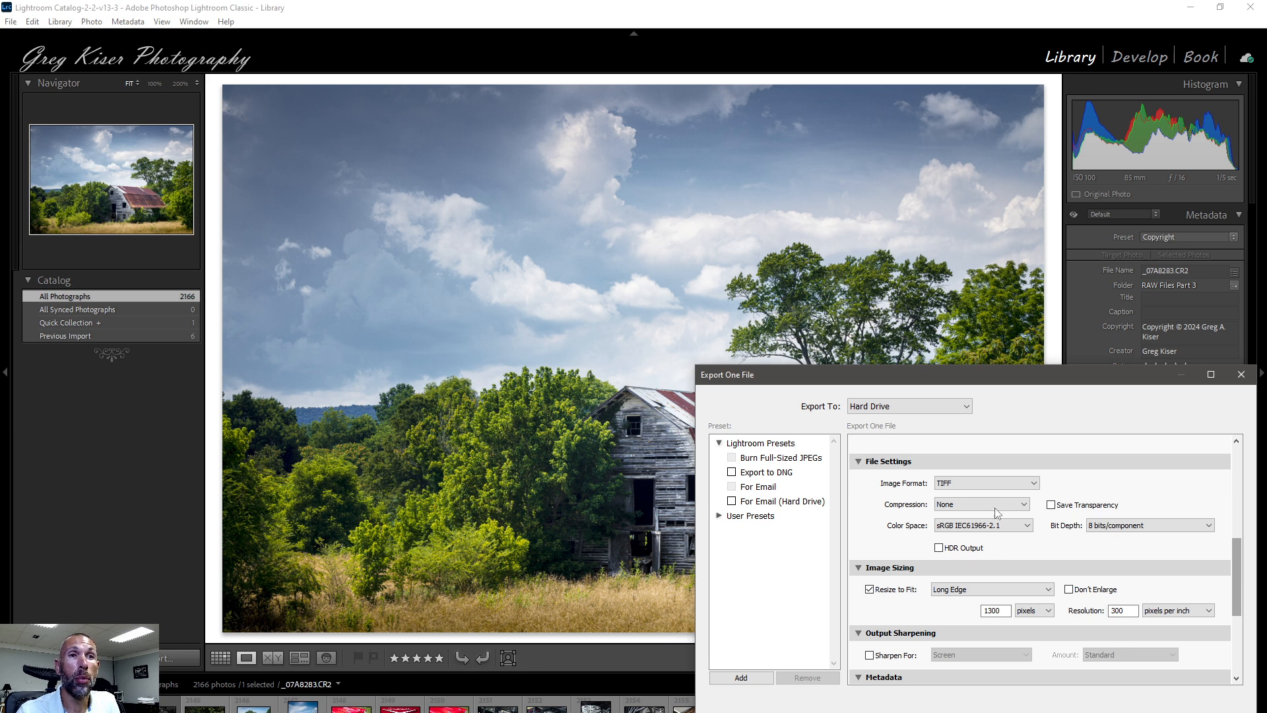
{"action": "left_click", "coordinate": [1028, 526]}
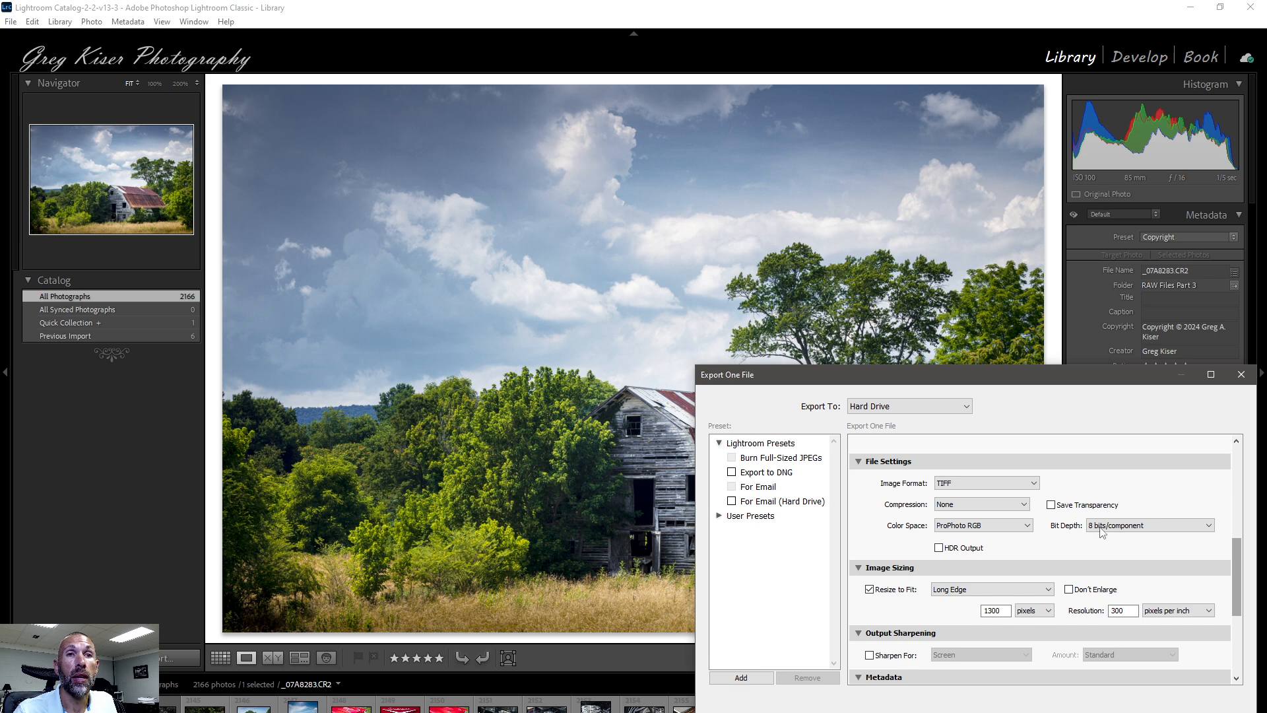
{"action": "left_click", "coordinate": [1205, 527]}
{"action": "left_click", "coordinate": [1134, 557]}
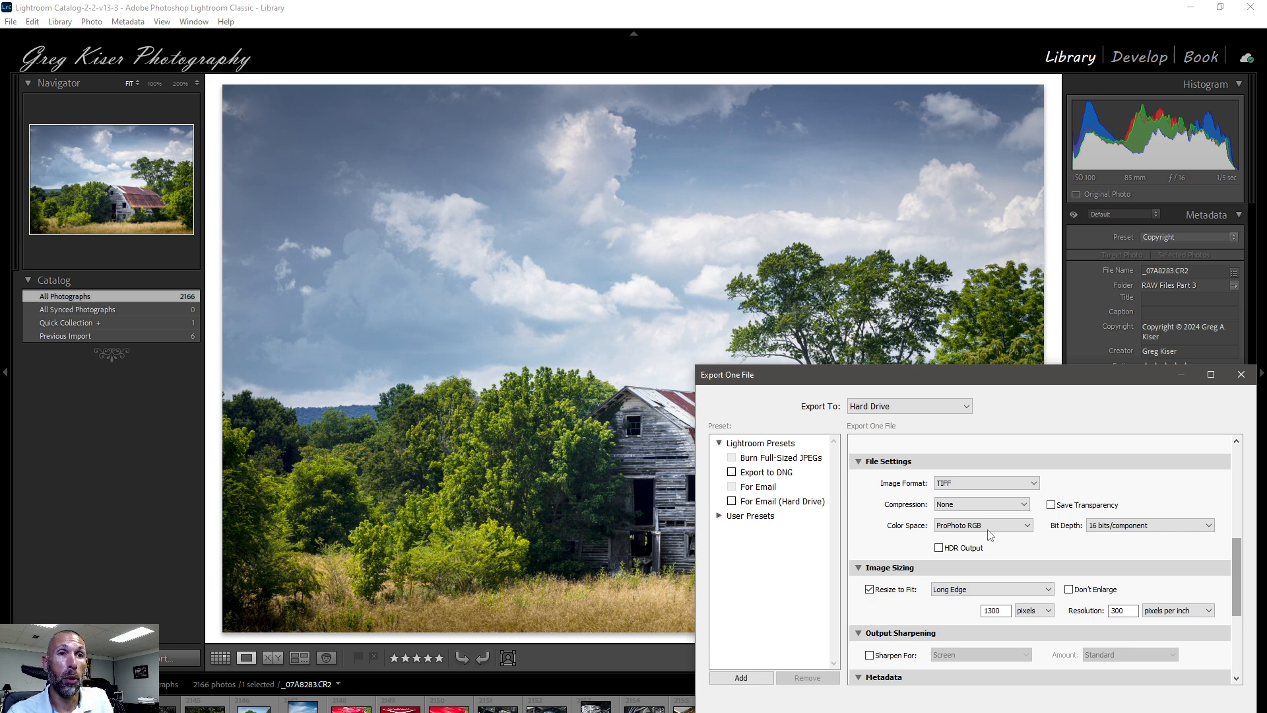
{"action": "left_click", "coordinate": [869, 590]}
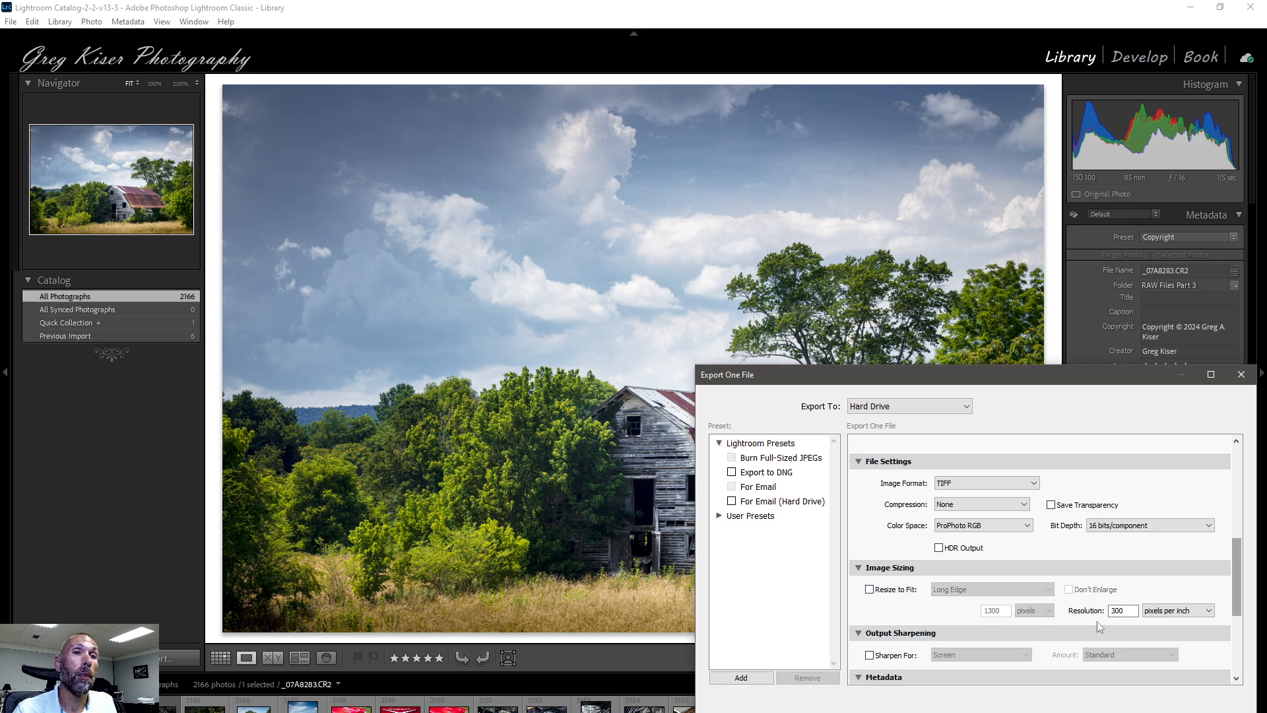
{"action": "left_click", "coordinate": [1115, 611]}
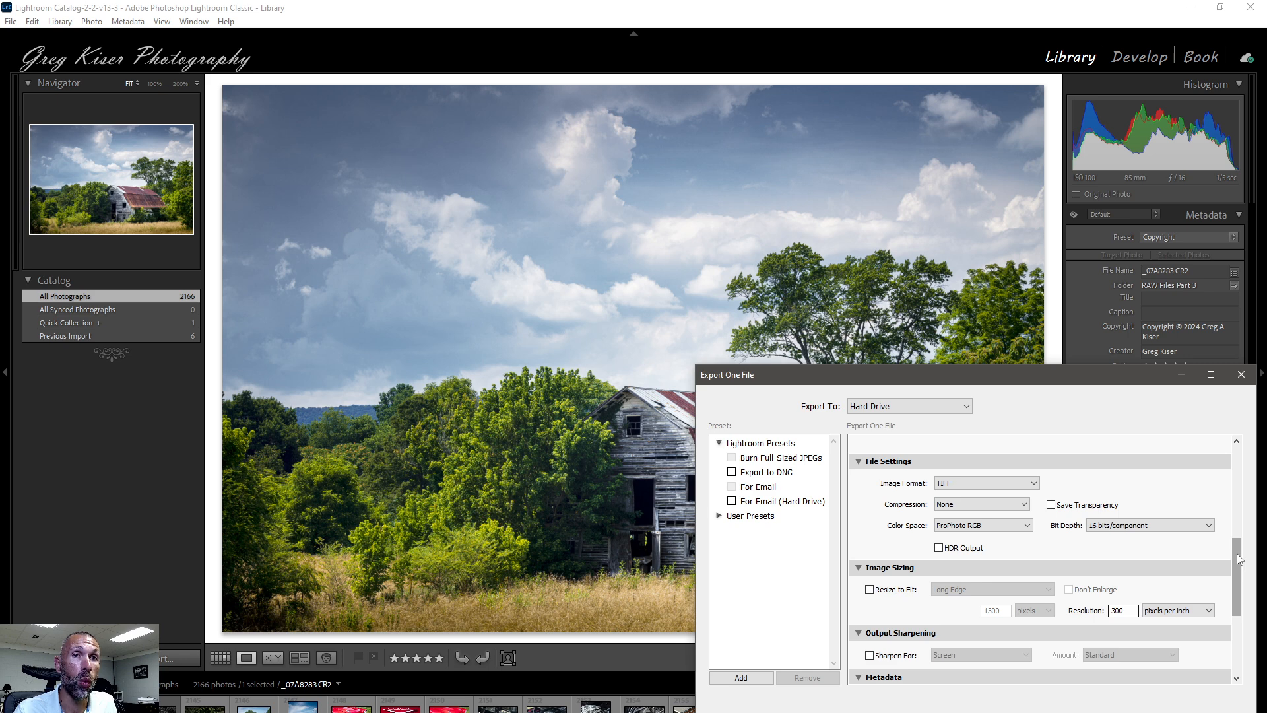
Step: Review the export's output sharpening, metadata, watermarking and post-processing options, plus its location and file naming
{"action": "left_click_drag", "start_coordinate": [1238, 558], "coordinate": [1239, 597]}
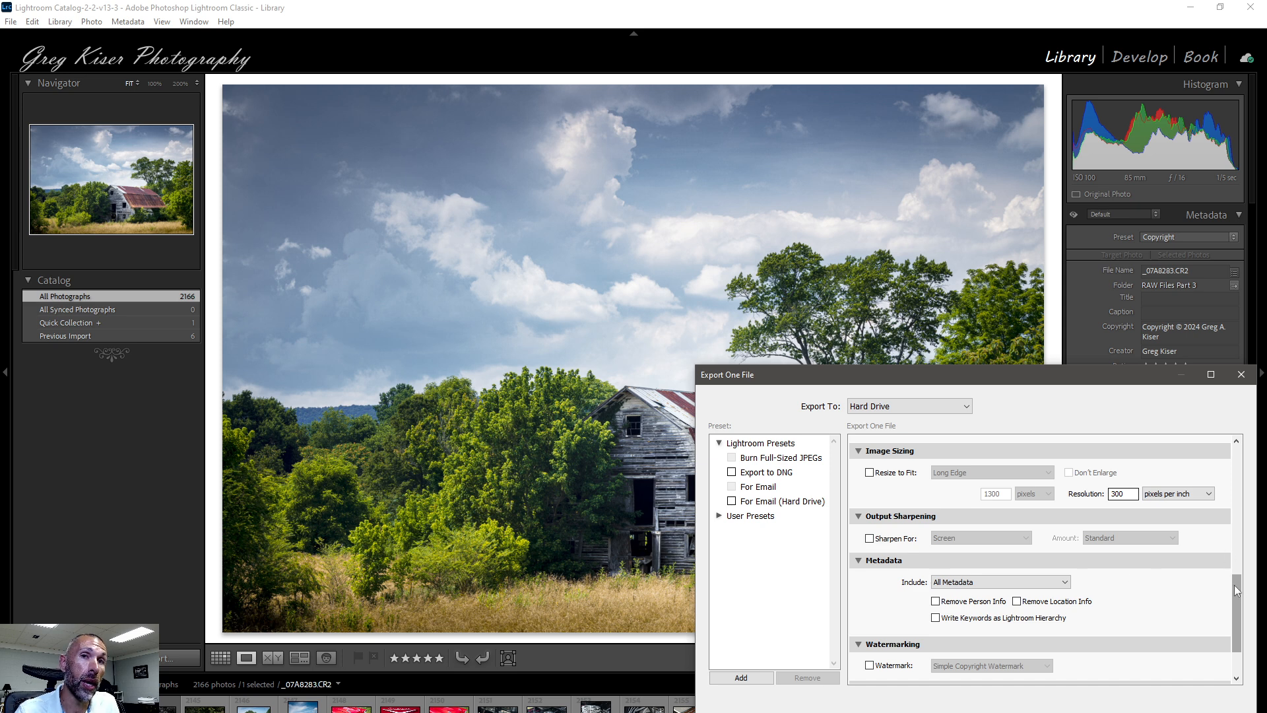
{"action": "scroll", "coordinate": [1240, 591], "scroll_direction": "down", "scroll_amount": 3}
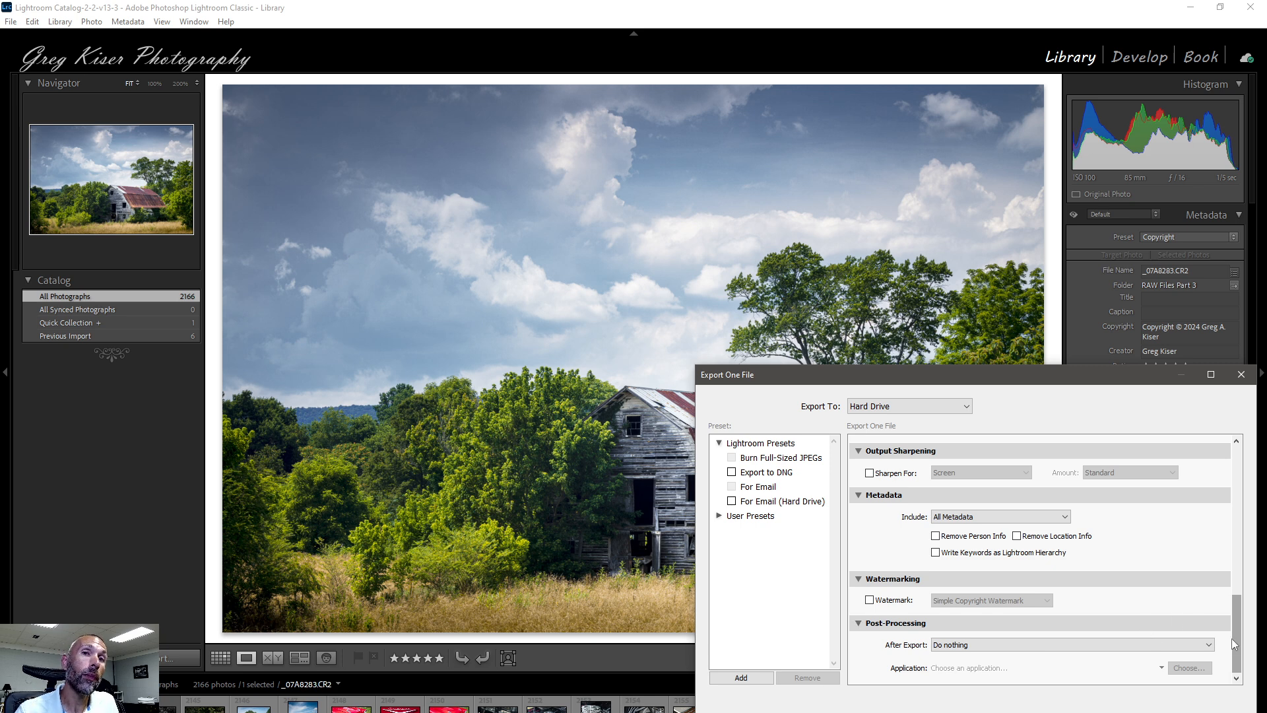
{"action": "left_click_drag", "start_coordinate": [1239, 647], "coordinate": [1237, 604]}
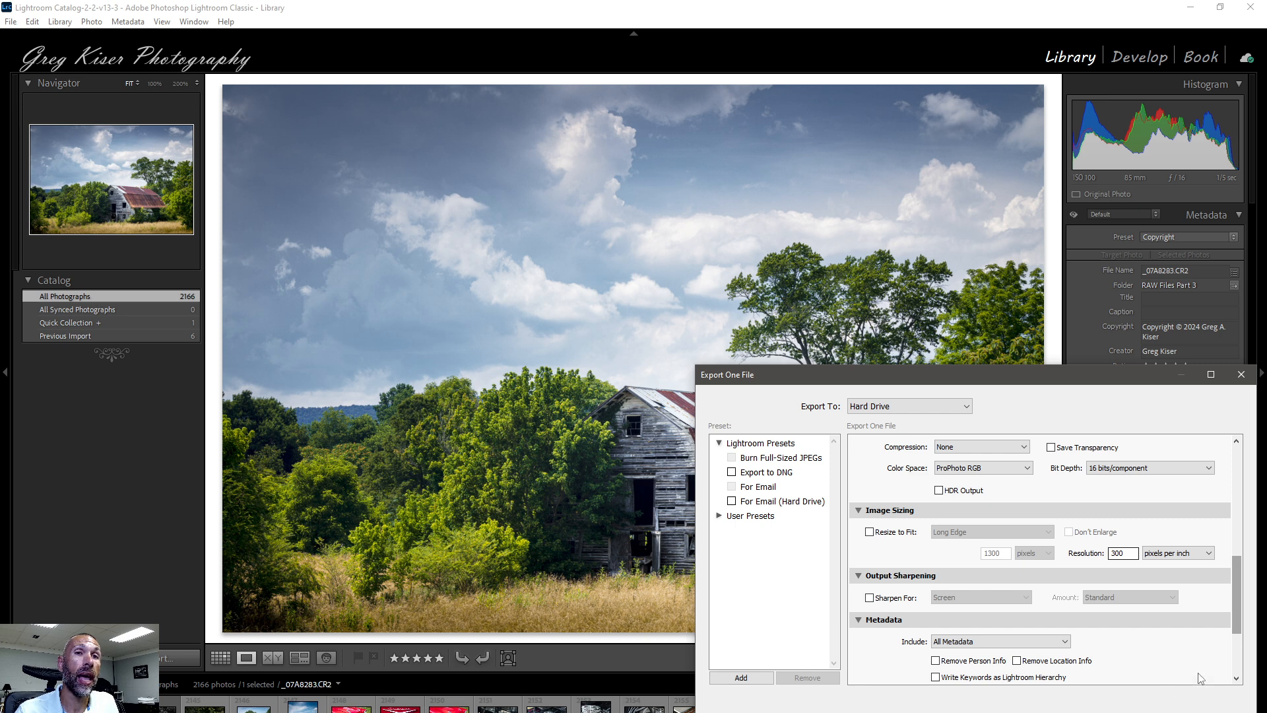
{"action": "left_click_drag", "start_coordinate": [1237, 599], "coordinate": [1237, 489]}
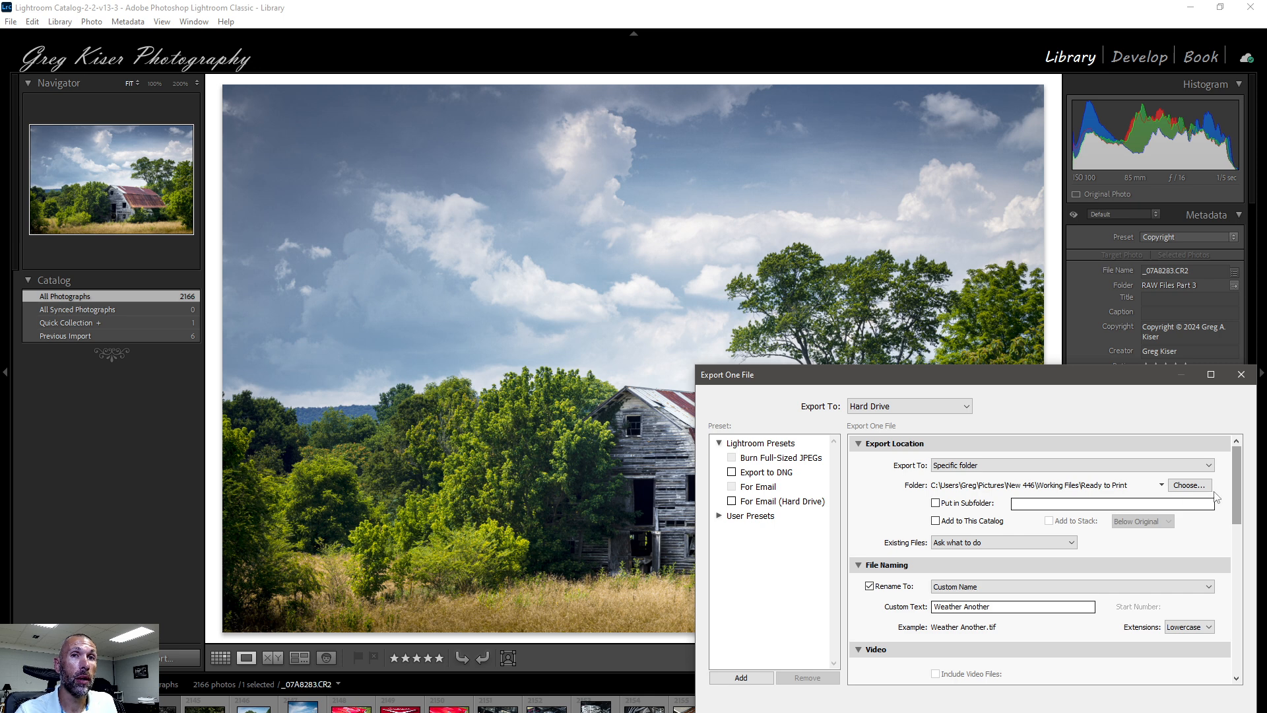
{"action": "scroll", "coordinate": [1234, 491], "scroll_direction": "down", "scroll_amount": 1}
{"action": "scroll", "coordinate": [1237, 499], "scroll_direction": "down", "scroll_amount": 1}
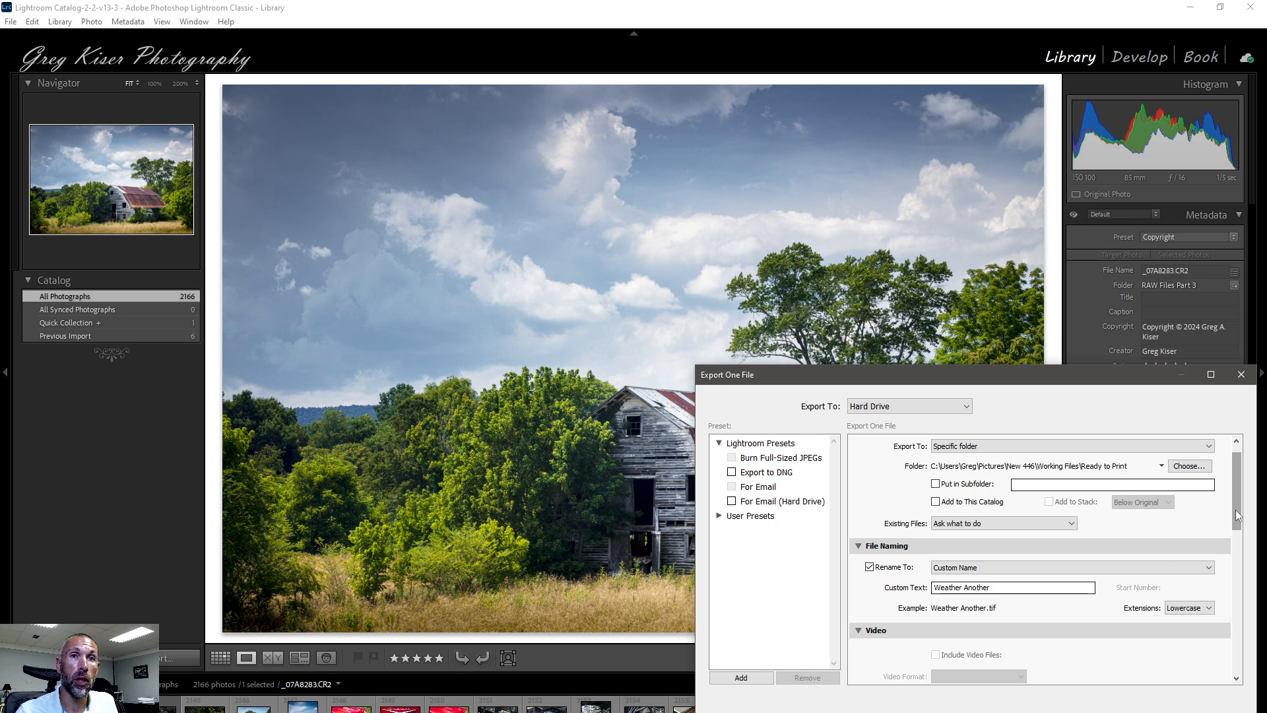
Step: Set the export format to JPEG without a file size limit, using the sRGB IEC61966-2.1 color space
{"action": "left_click_drag", "start_coordinate": [1236, 510], "coordinate": [1240, 590]}
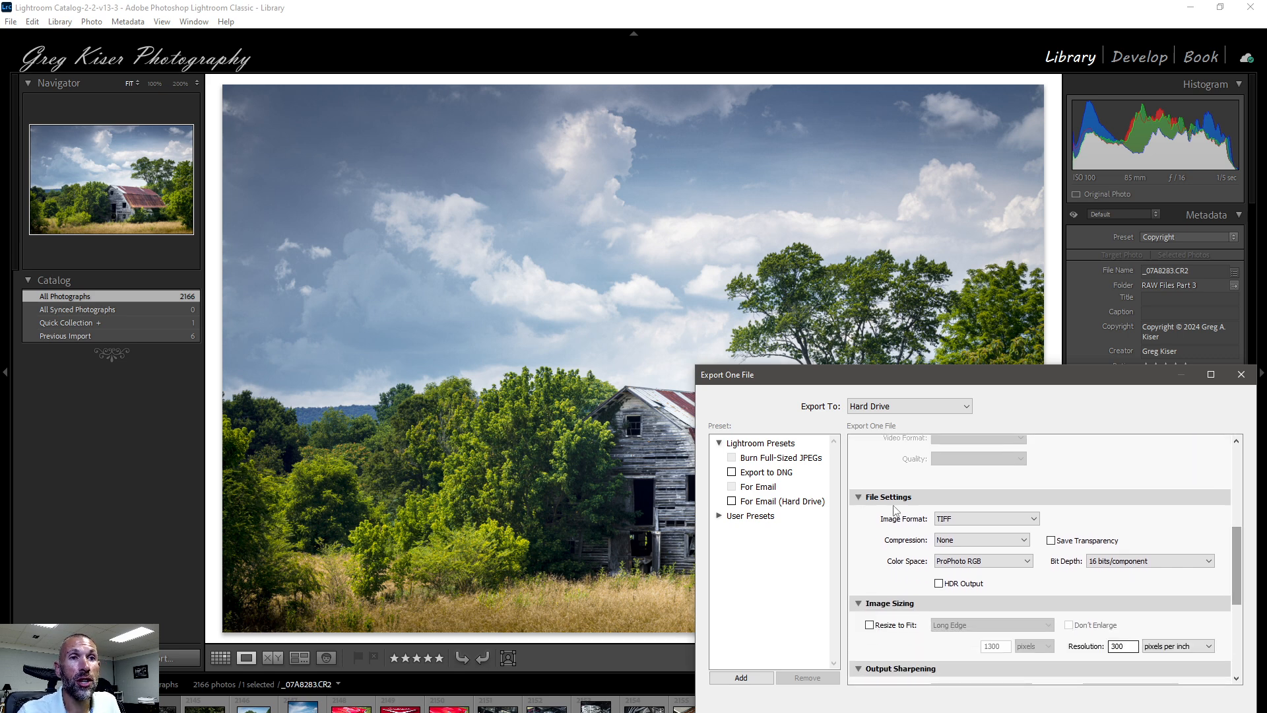
{"action": "left_click", "coordinate": [1035, 521]}
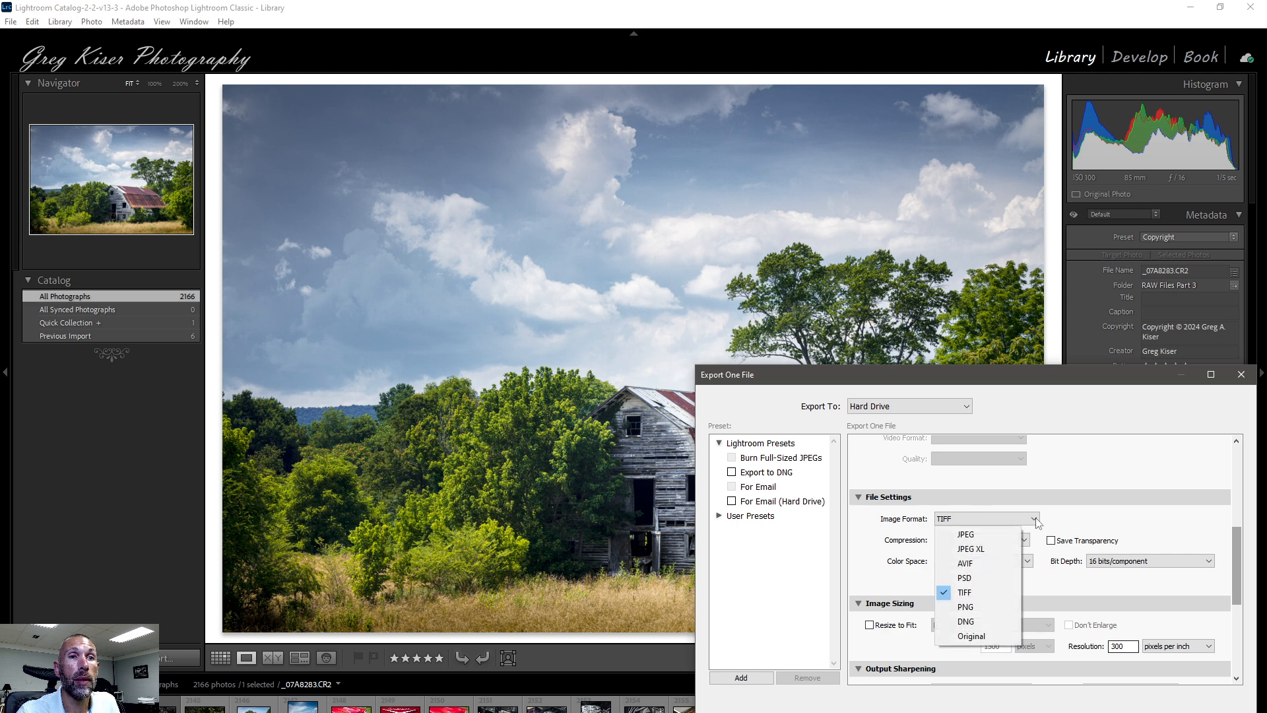
{"action": "left_click", "coordinate": [967, 536]}
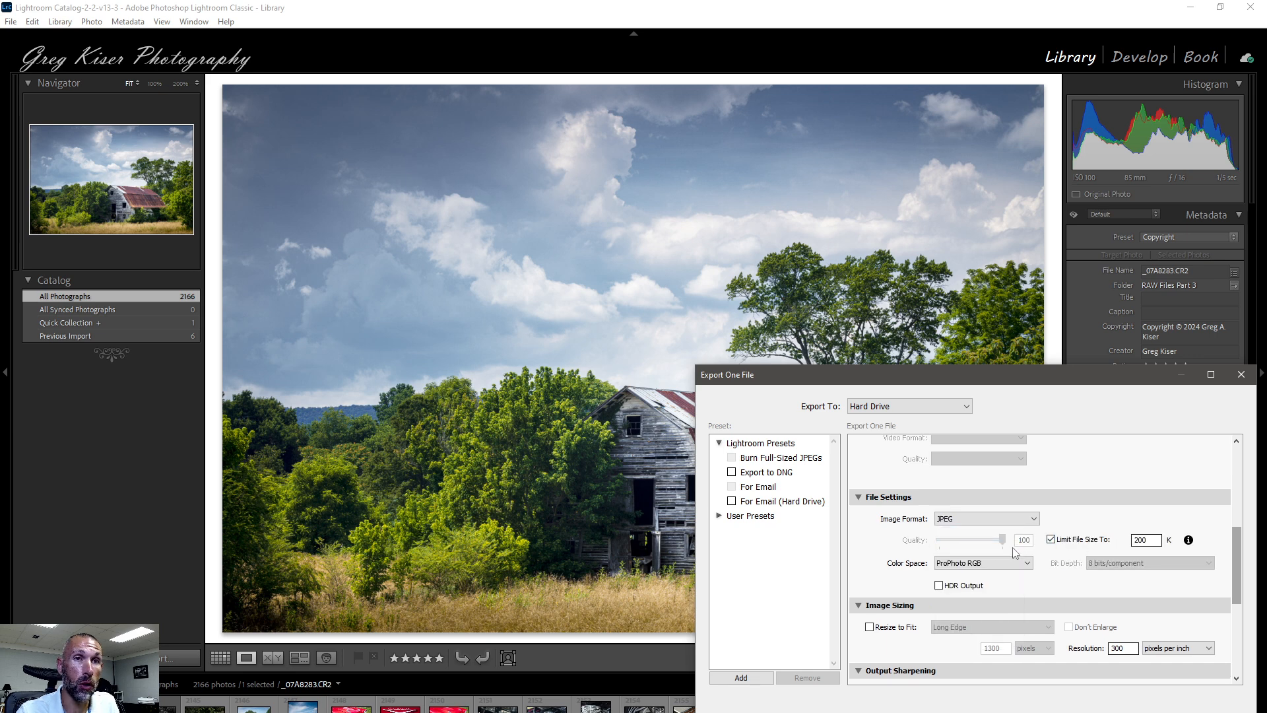
{"action": "left_click", "coordinate": [1051, 539]}
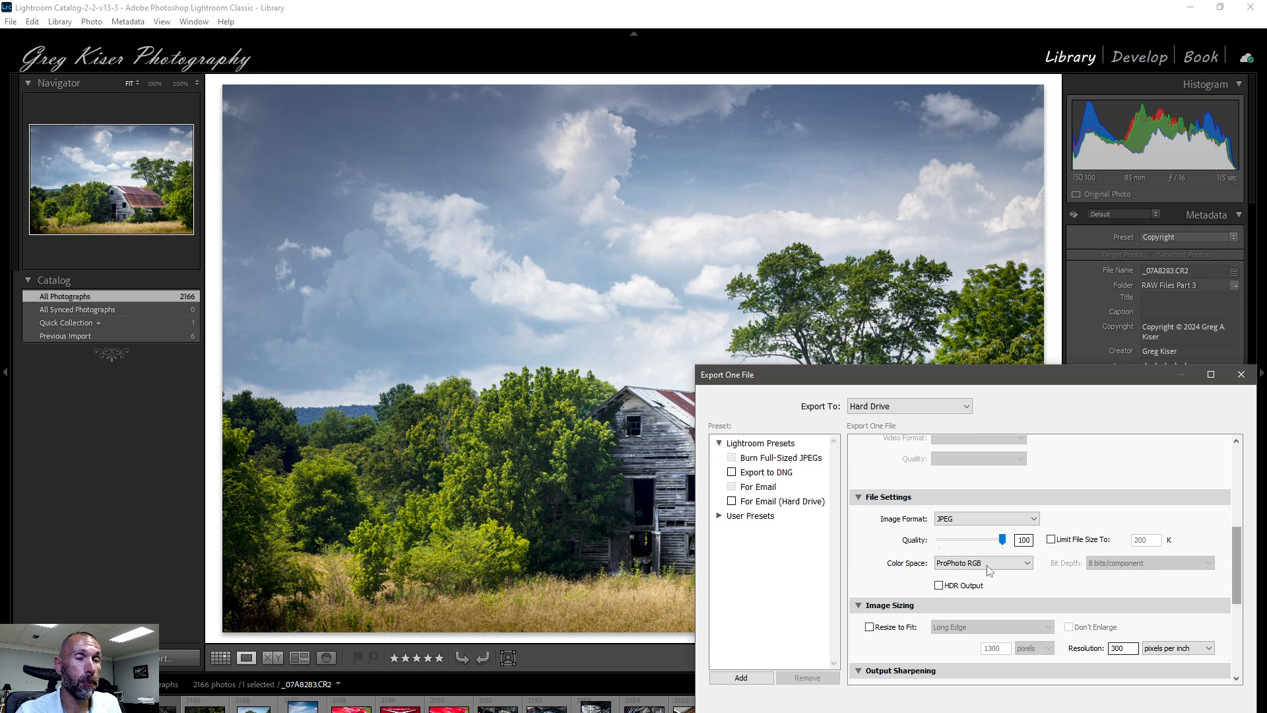
{"action": "left_click", "coordinate": [1029, 564]}
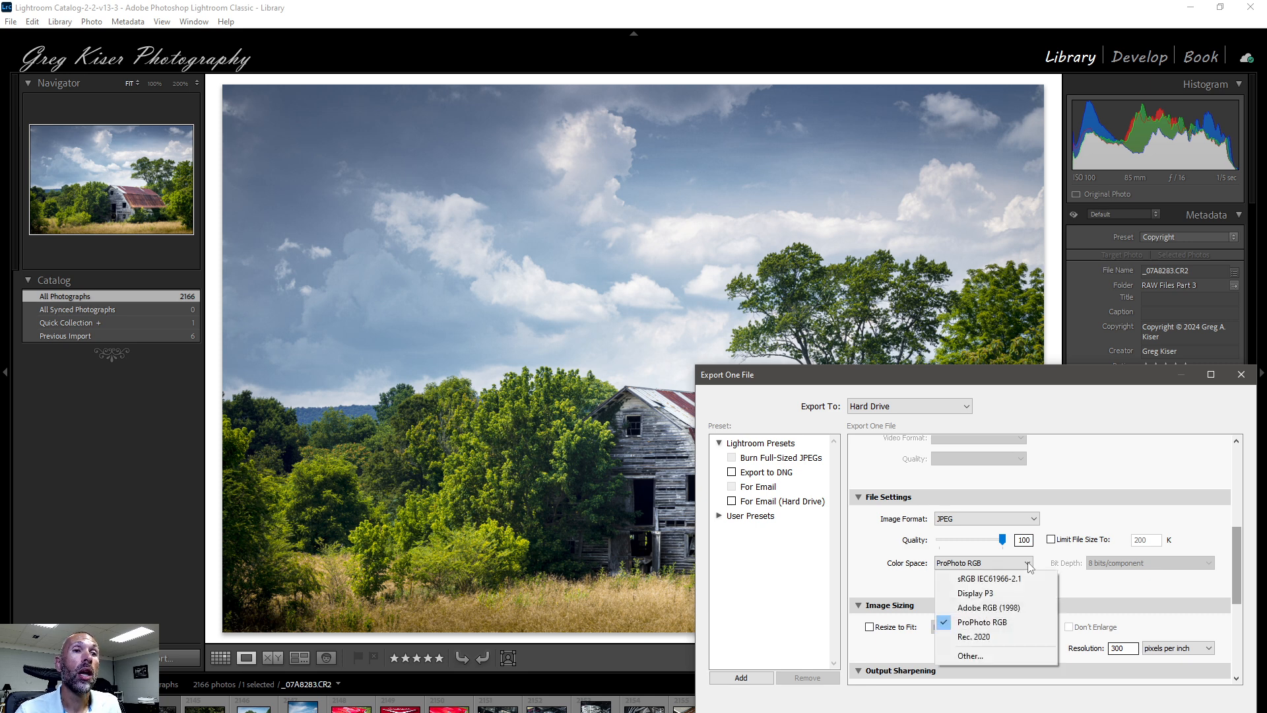
{"action": "left_click", "coordinate": [972, 584]}
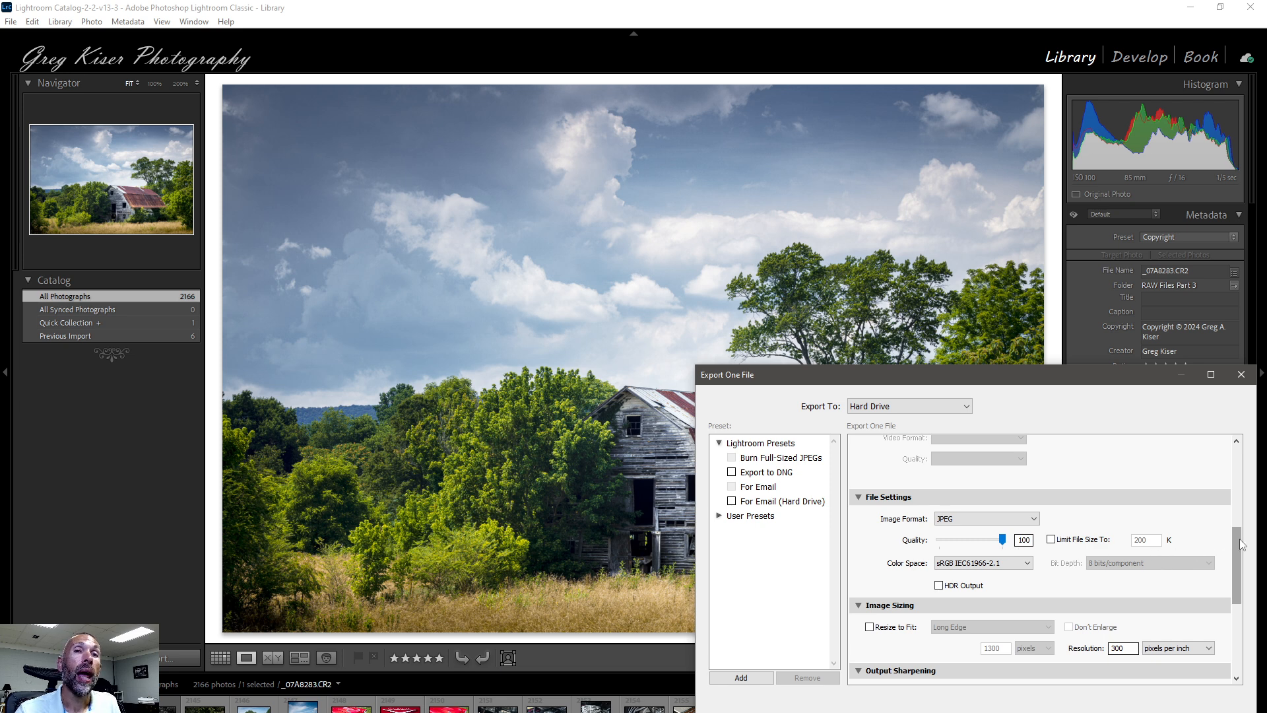
Step: Enable Resize to Fit with a 1300-pixel long edge and export the JPEG, overwriting the existing Weather Another.jpg
{"action": "left_click", "coordinate": [870, 628]}
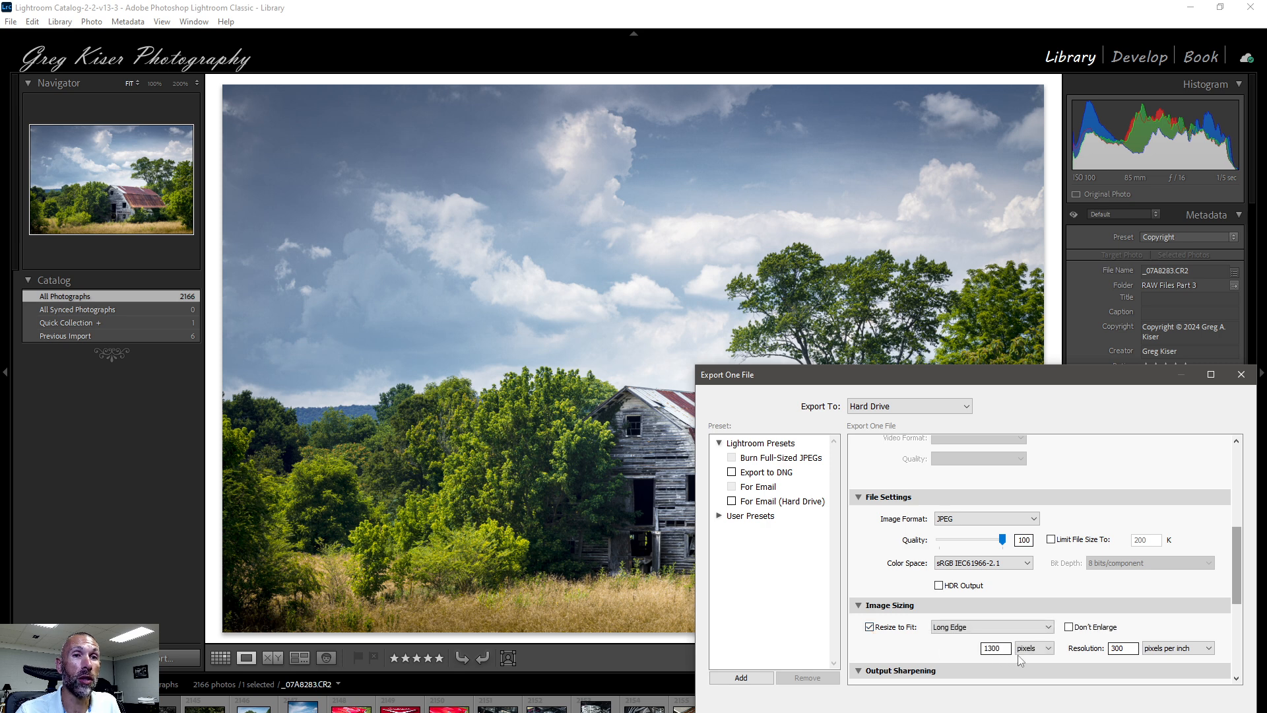
{"action": "left_click", "coordinate": [1125, 650]}
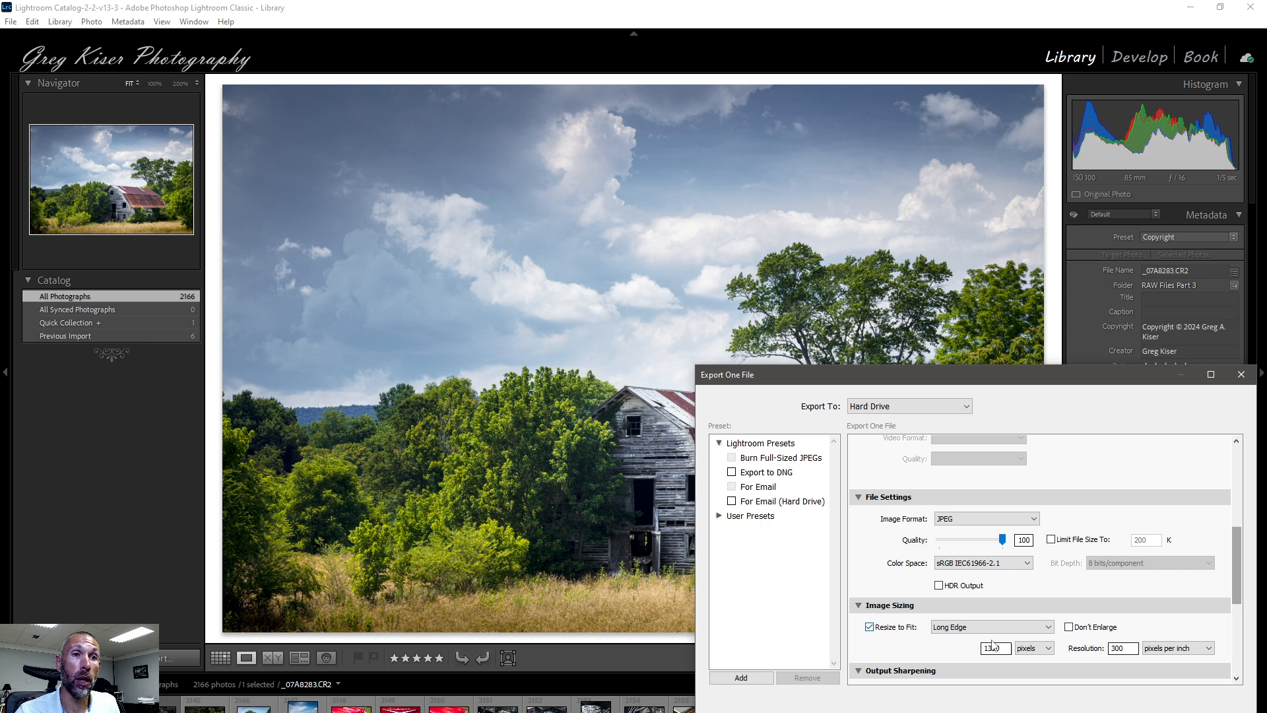
{"action": "left_click", "coordinate": [870, 627]}
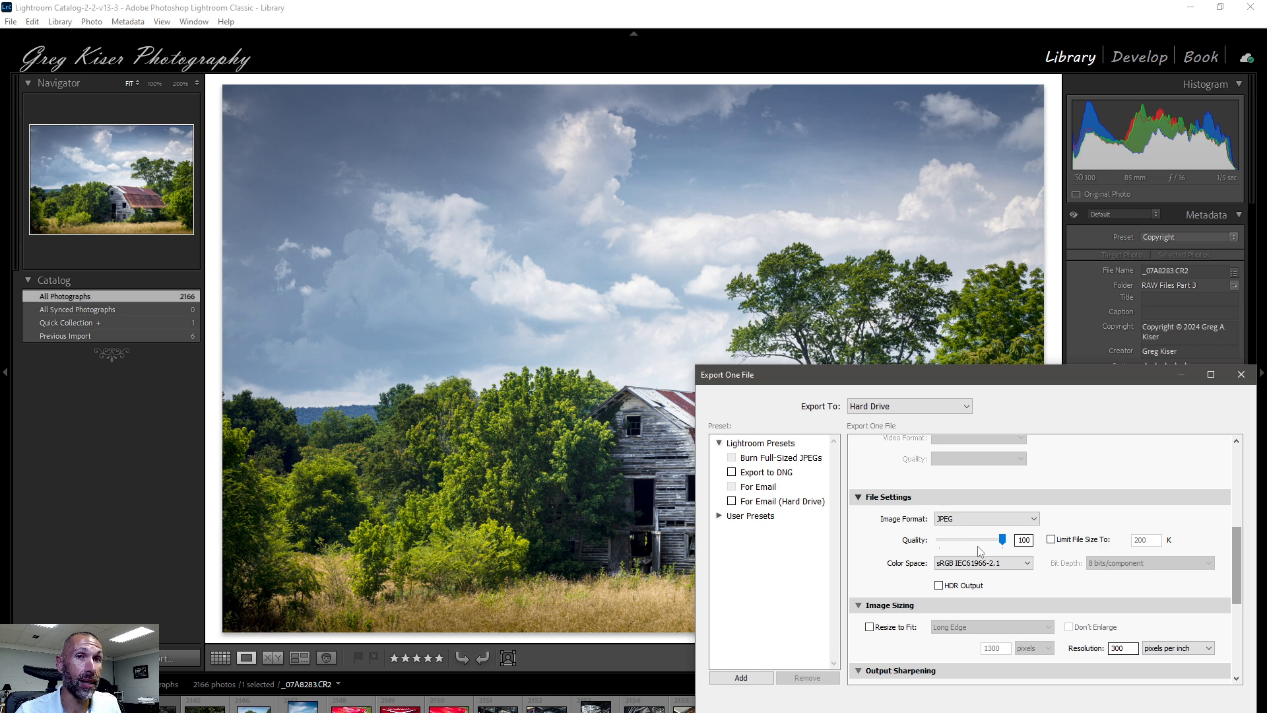
{"action": "left_click", "coordinate": [869, 627]}
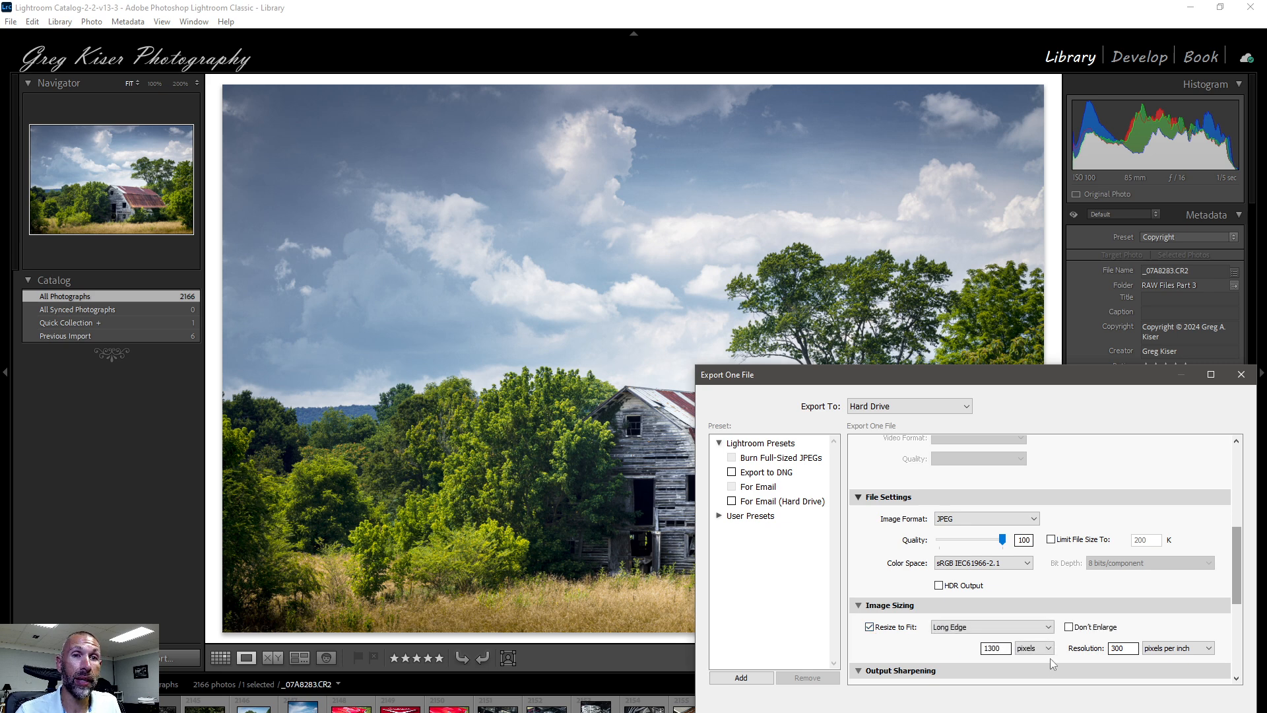
{"action": "key", "text": "Return"}
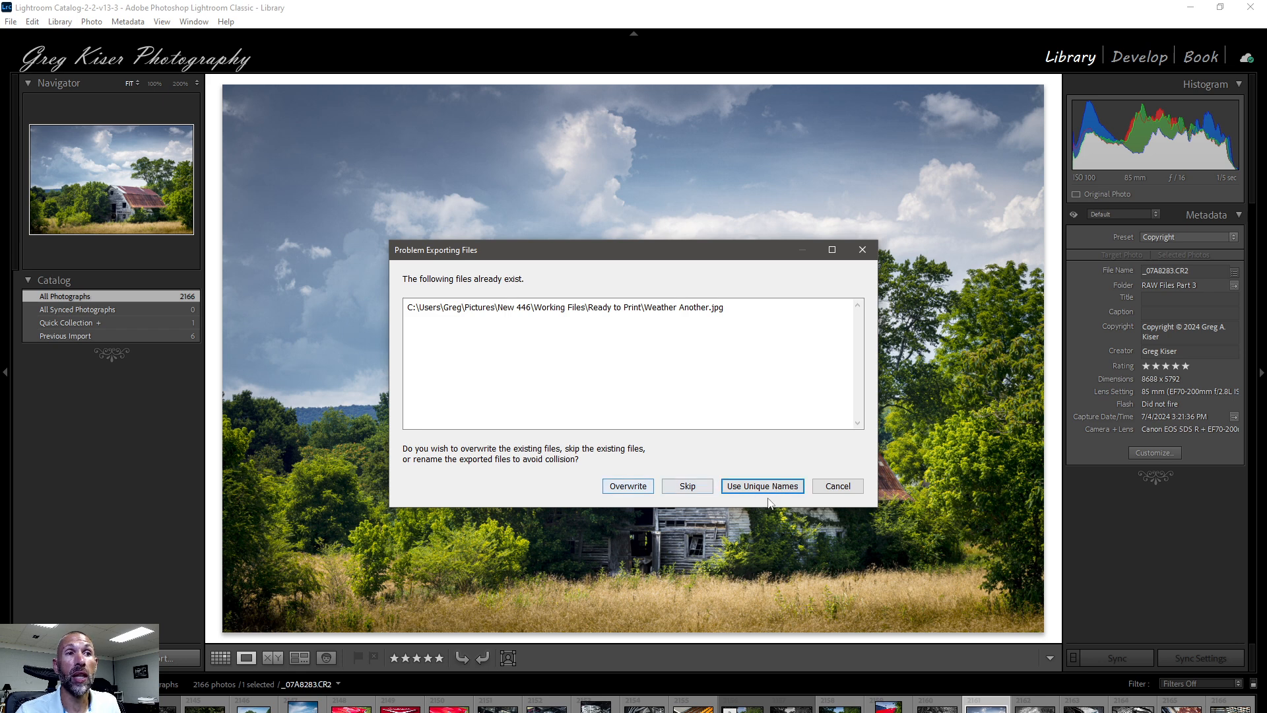
{"action": "left_click", "coordinate": [628, 489]}
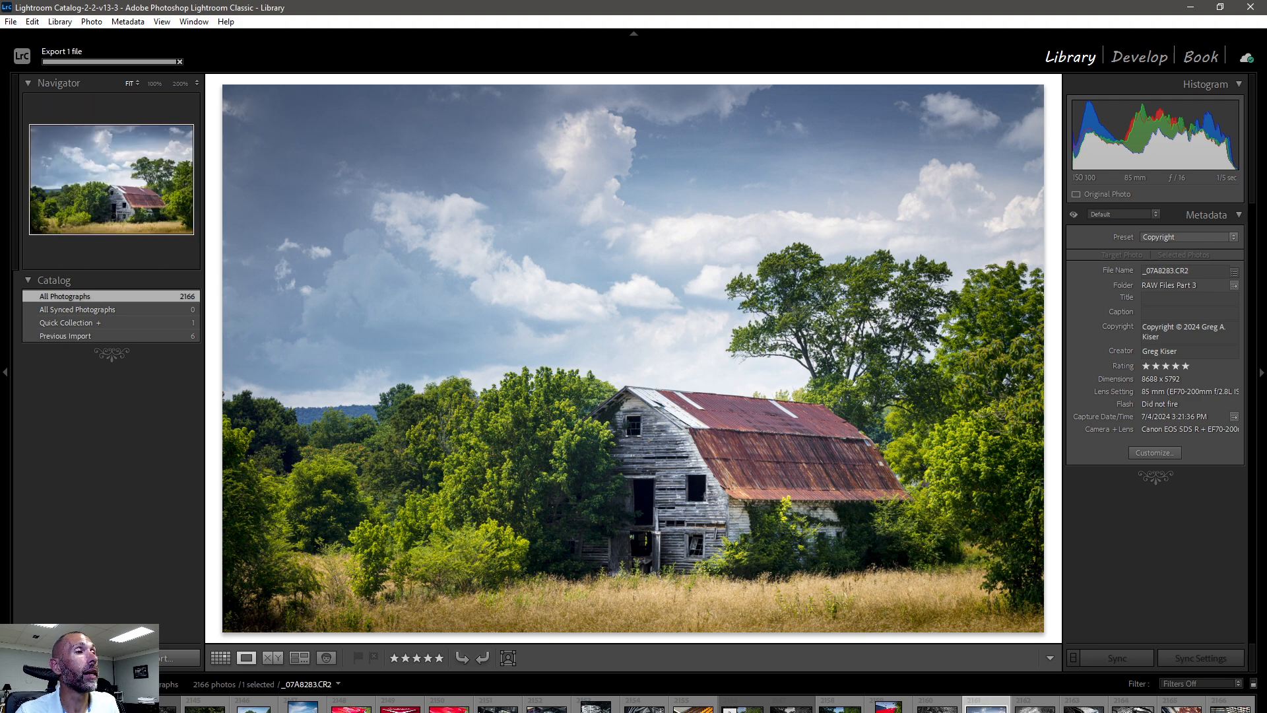
Step: Try to export the JPEG again with the file size limited to 200 K, and cancel the export at the size-limit notice
{"action": "key", "text": "ctrl+shift+e"}
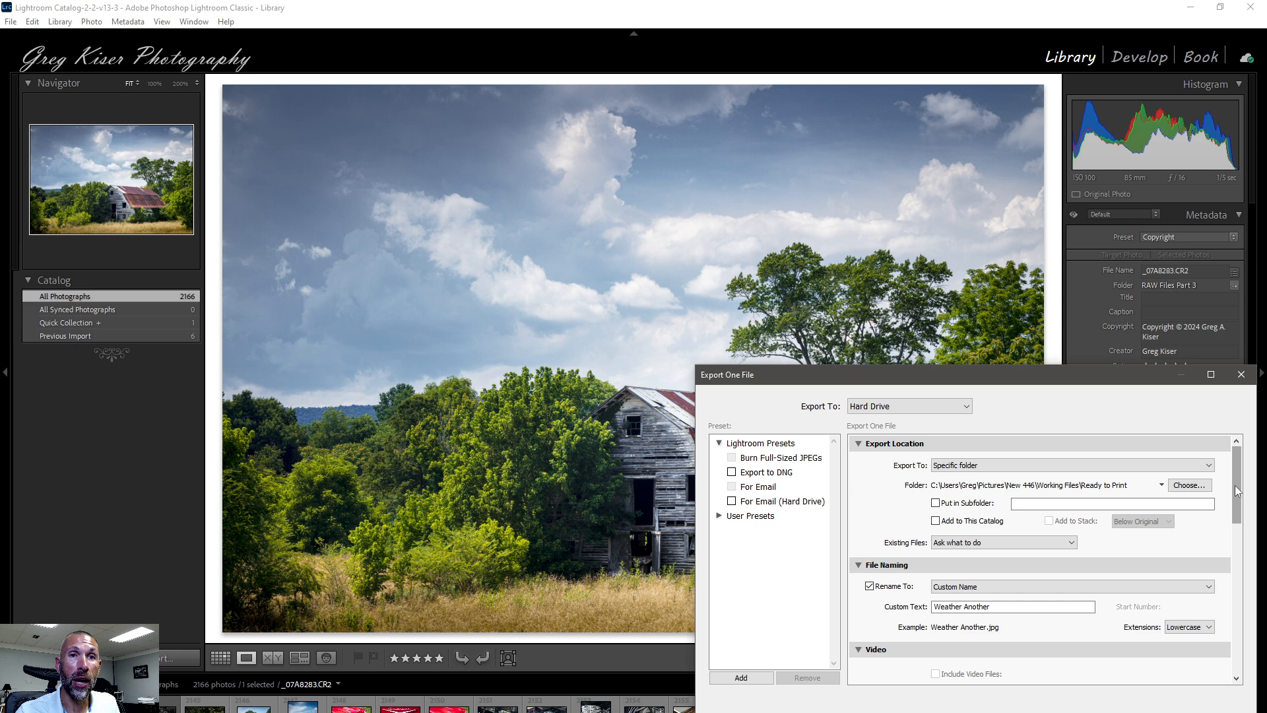
{"action": "left_click_drag", "start_coordinate": [1234, 485], "coordinate": [1231, 578]}
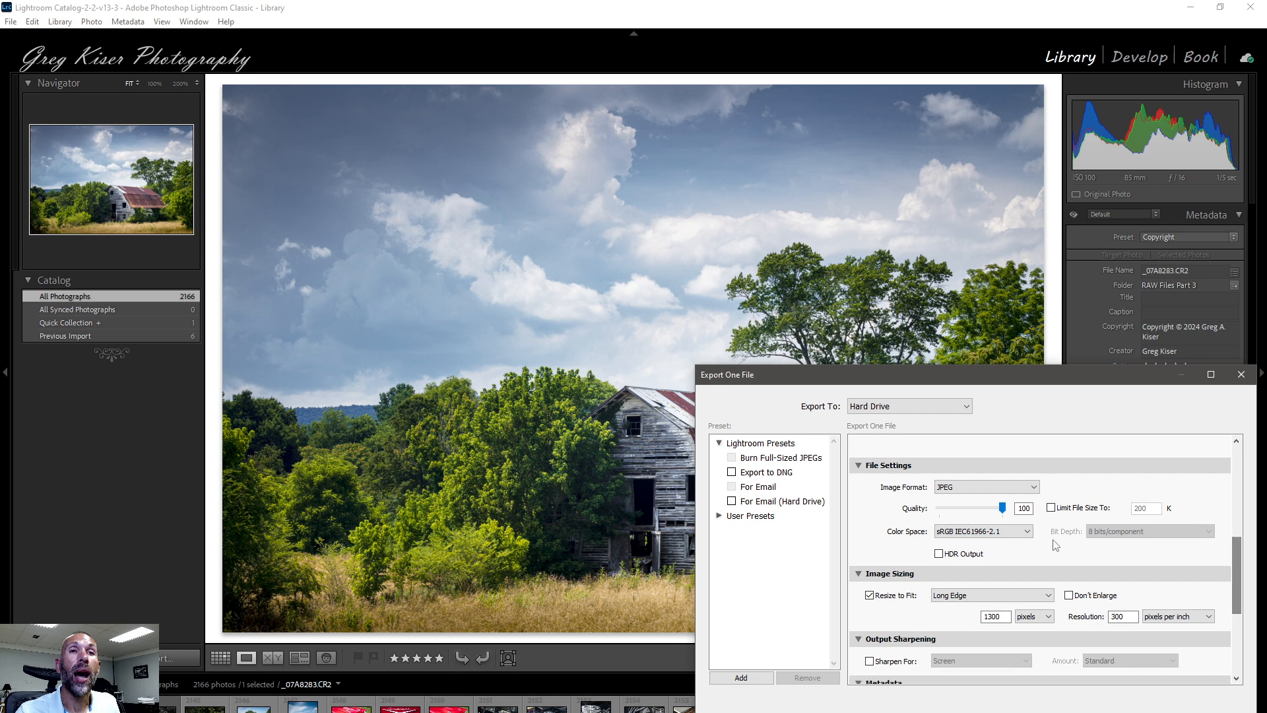
{"action": "left_click", "coordinate": [1051, 507]}
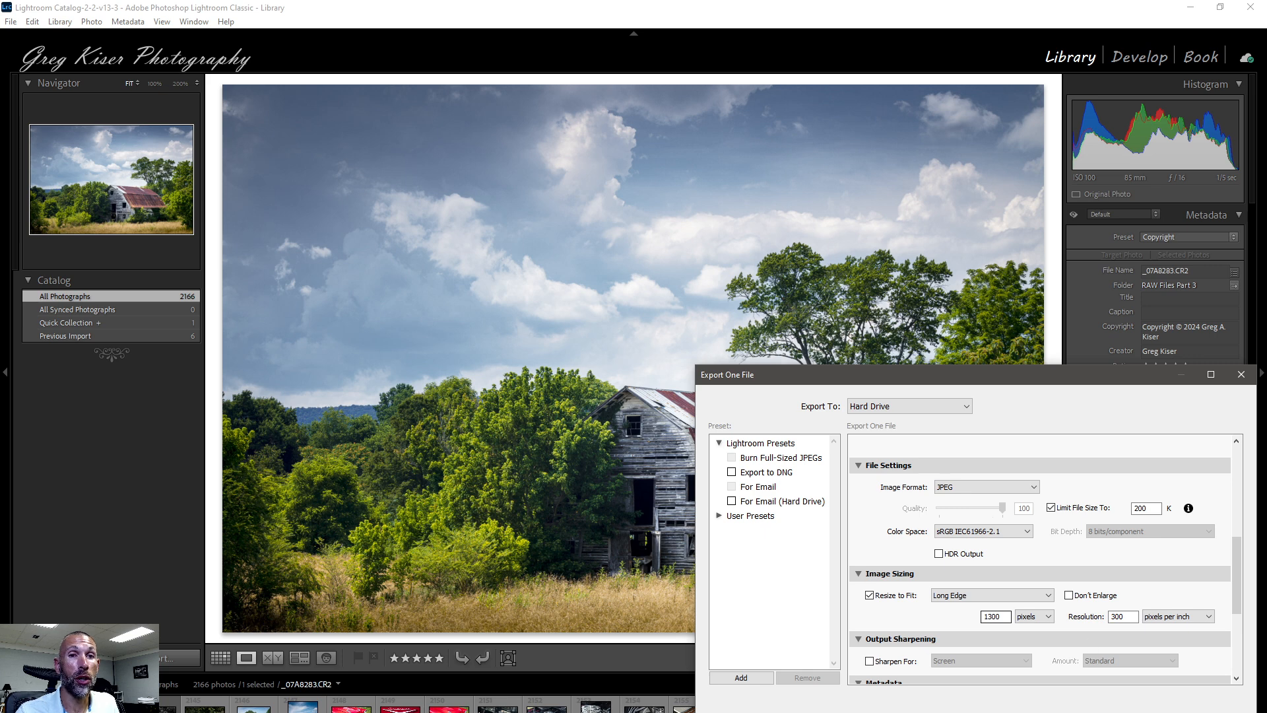
{"action": "key", "text": "Return"}
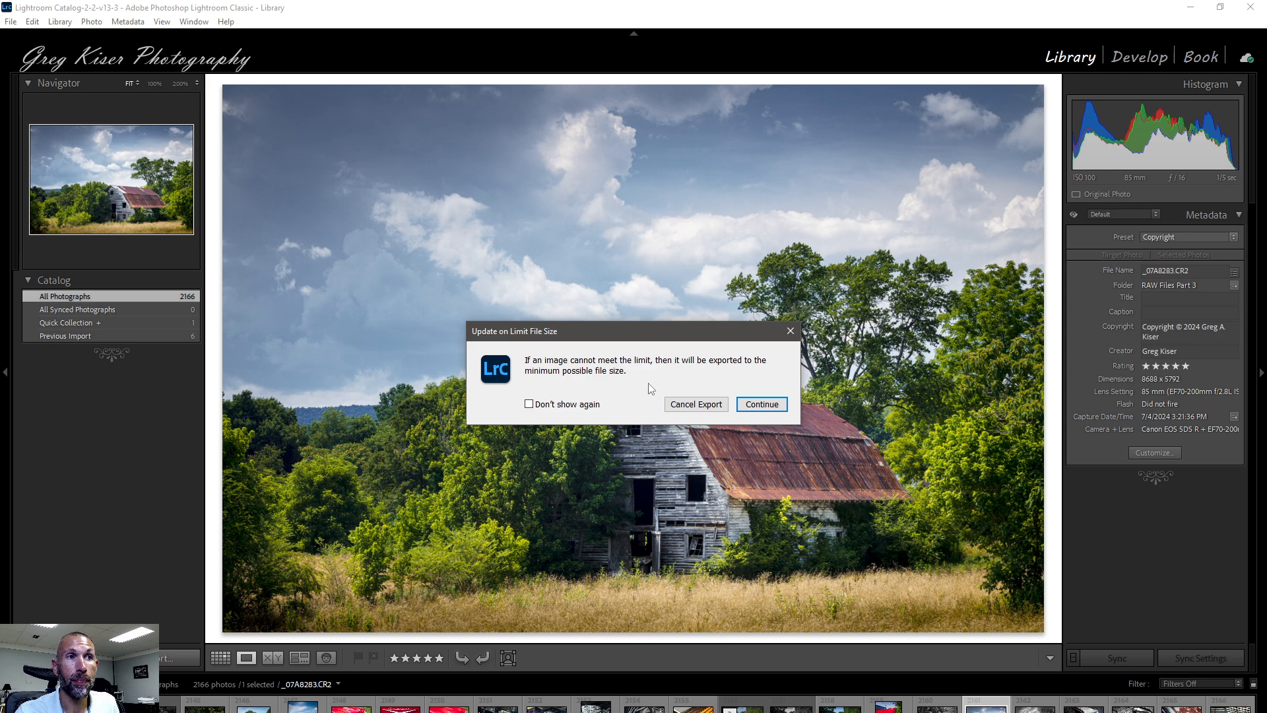
{"action": "left_click", "coordinate": [708, 404]}
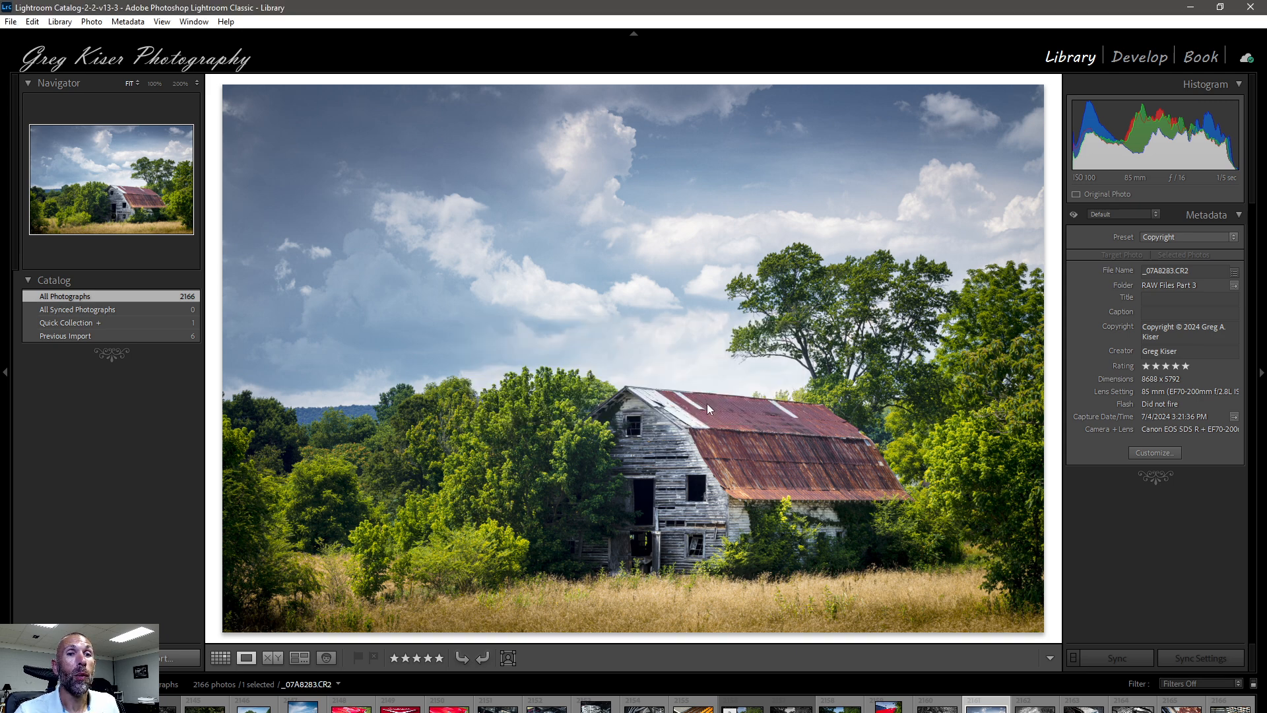
Step: Reopen the export settings, turn on output sharpening to examine its Screen, Matte Paper and Glossy Paper options, and turn it off again
{"action": "left_click", "coordinate": [188, 662]}
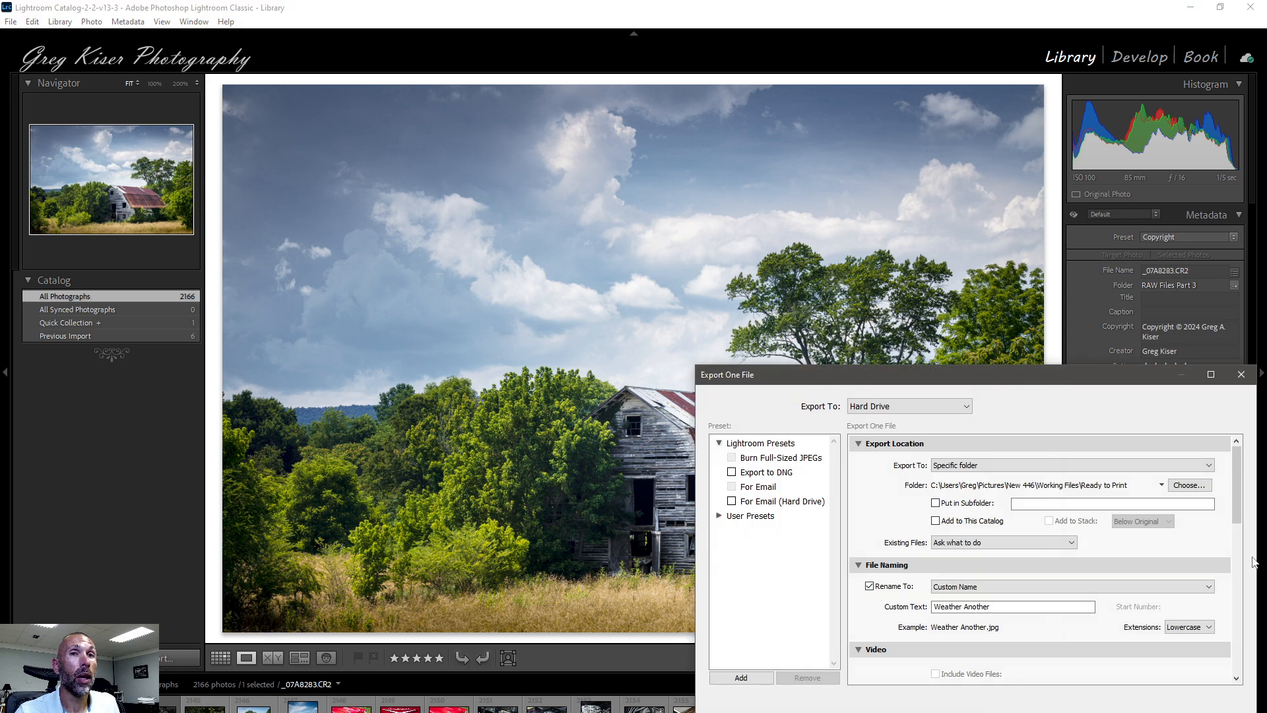
{"action": "left_click_drag", "start_coordinate": [1240, 502], "coordinate": [1247, 621]}
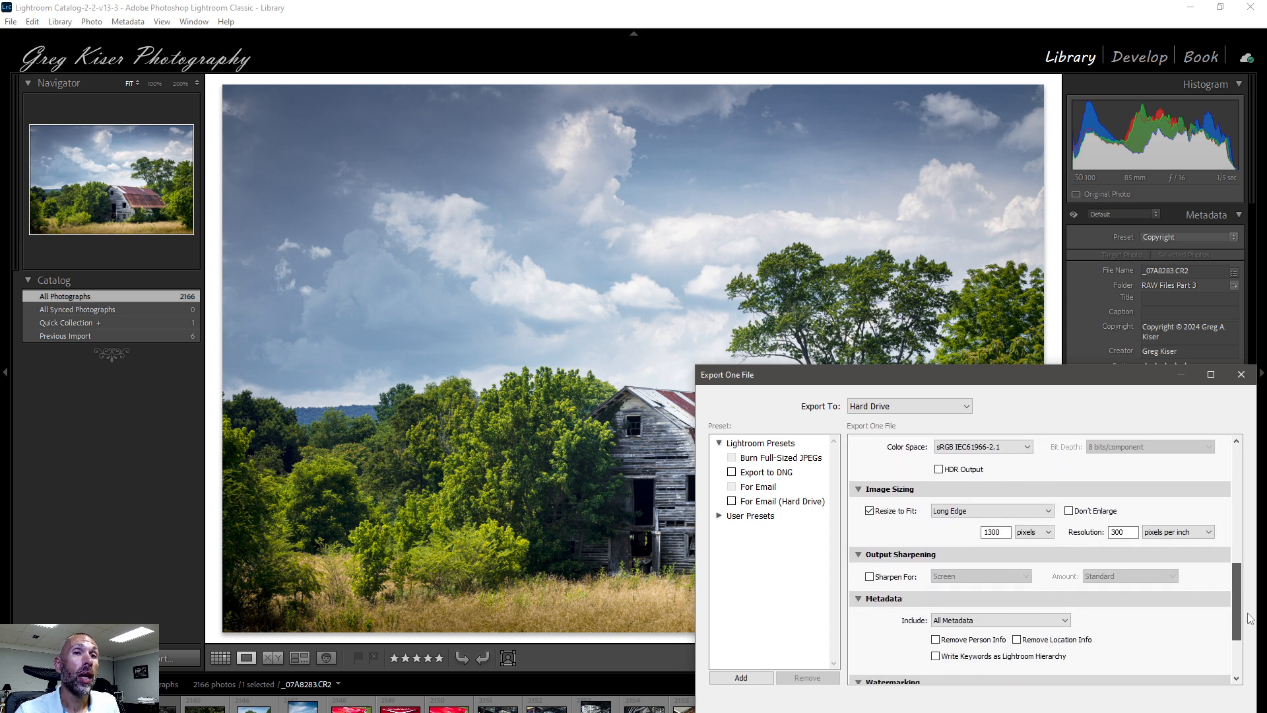
{"action": "left_click", "coordinate": [870, 577]}
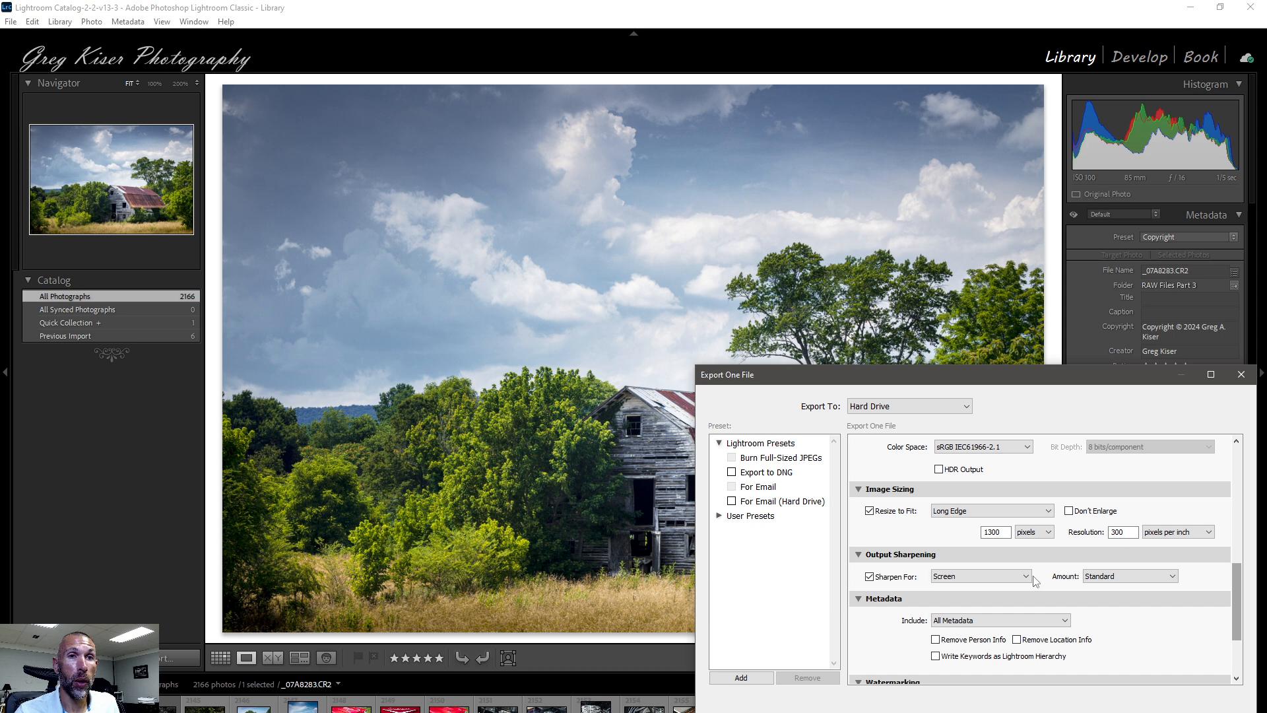
{"action": "left_click", "coordinate": [1026, 577]}
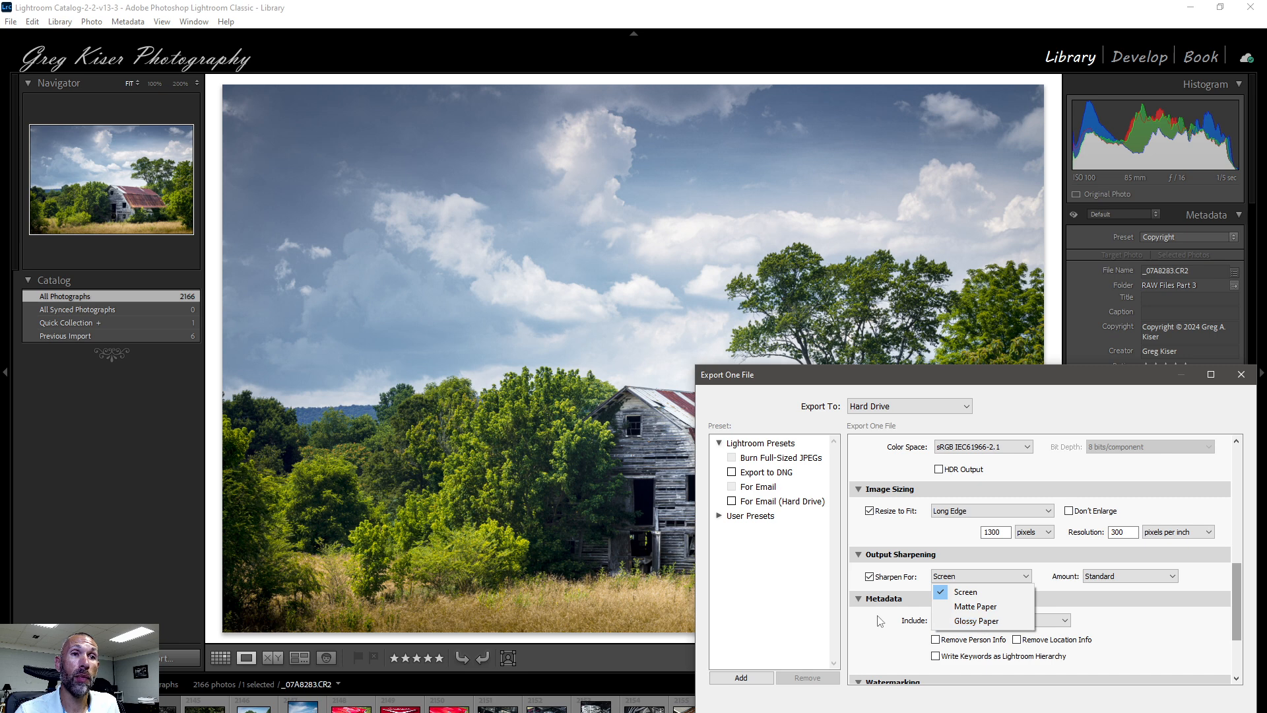
{"action": "left_click", "coordinate": [870, 579]}
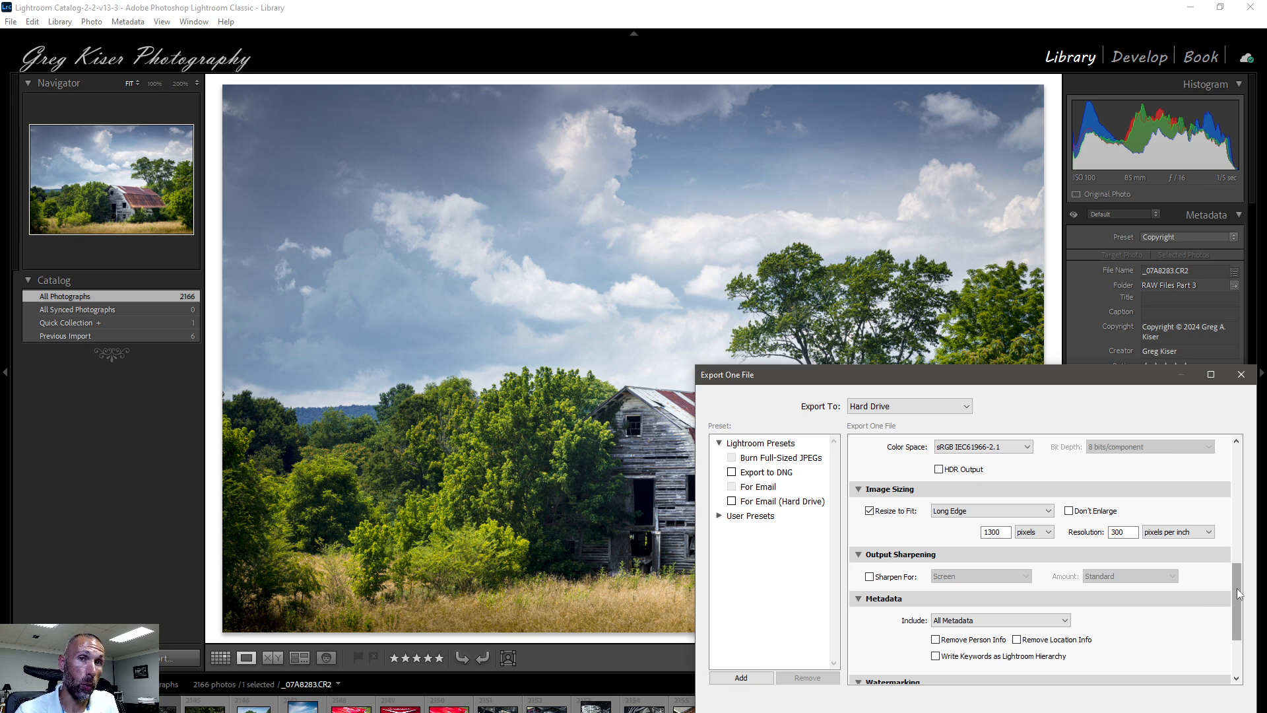
Step: Review the metadata, watermarking, post-processing and file naming options, and close the export dialog
{"action": "left_click_drag", "start_coordinate": [1239, 594], "coordinate": [1240, 631]}
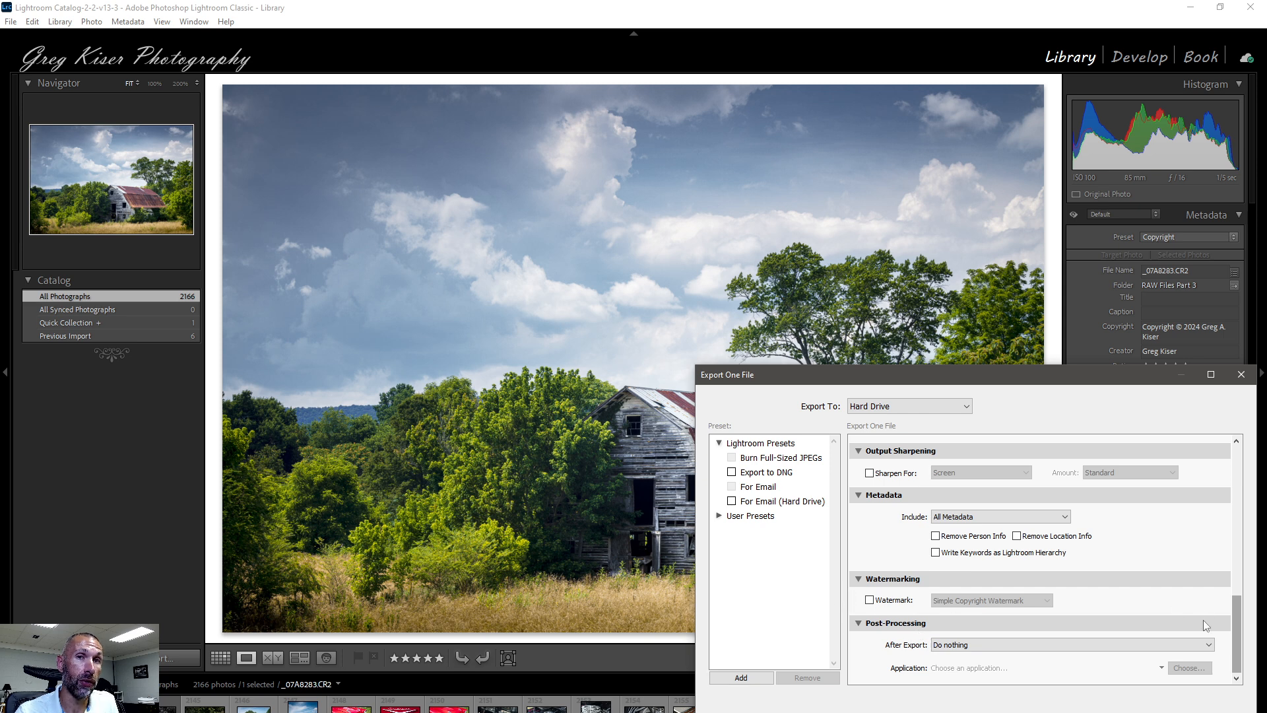
{"action": "left_click_drag", "start_coordinate": [1241, 652], "coordinate": [1254, 516]}
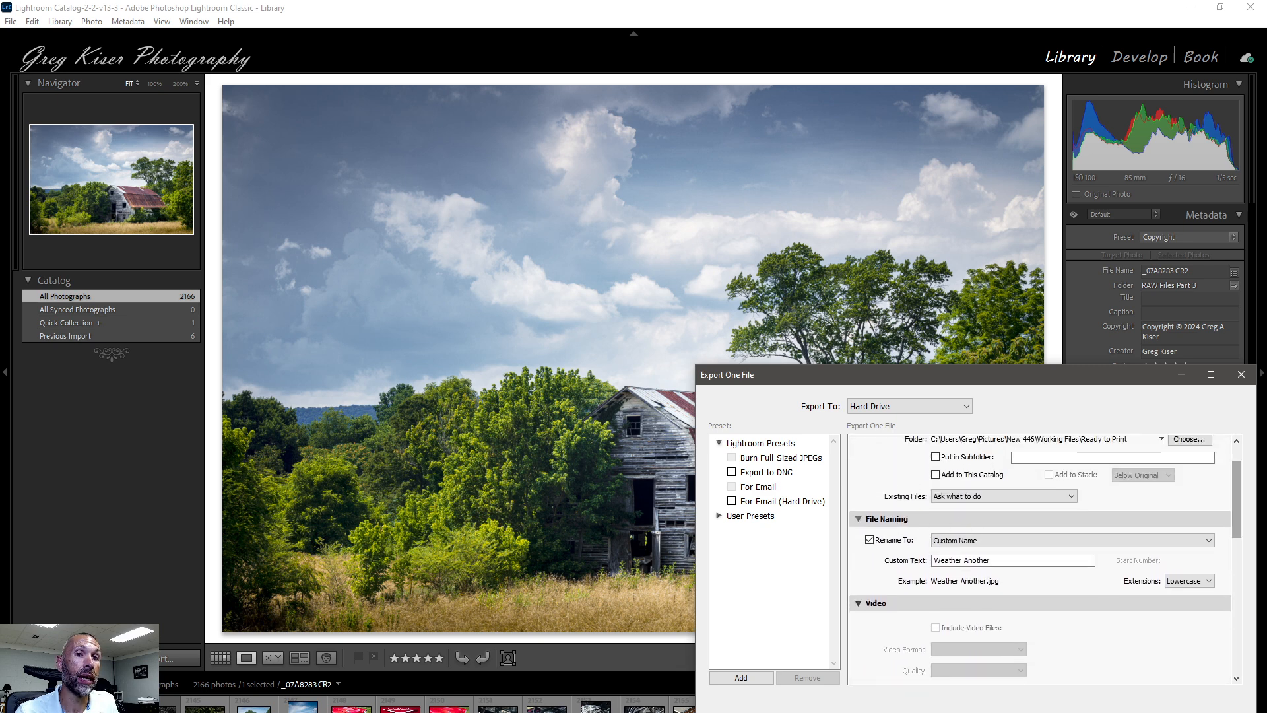
{"action": "key", "text": "Return"}
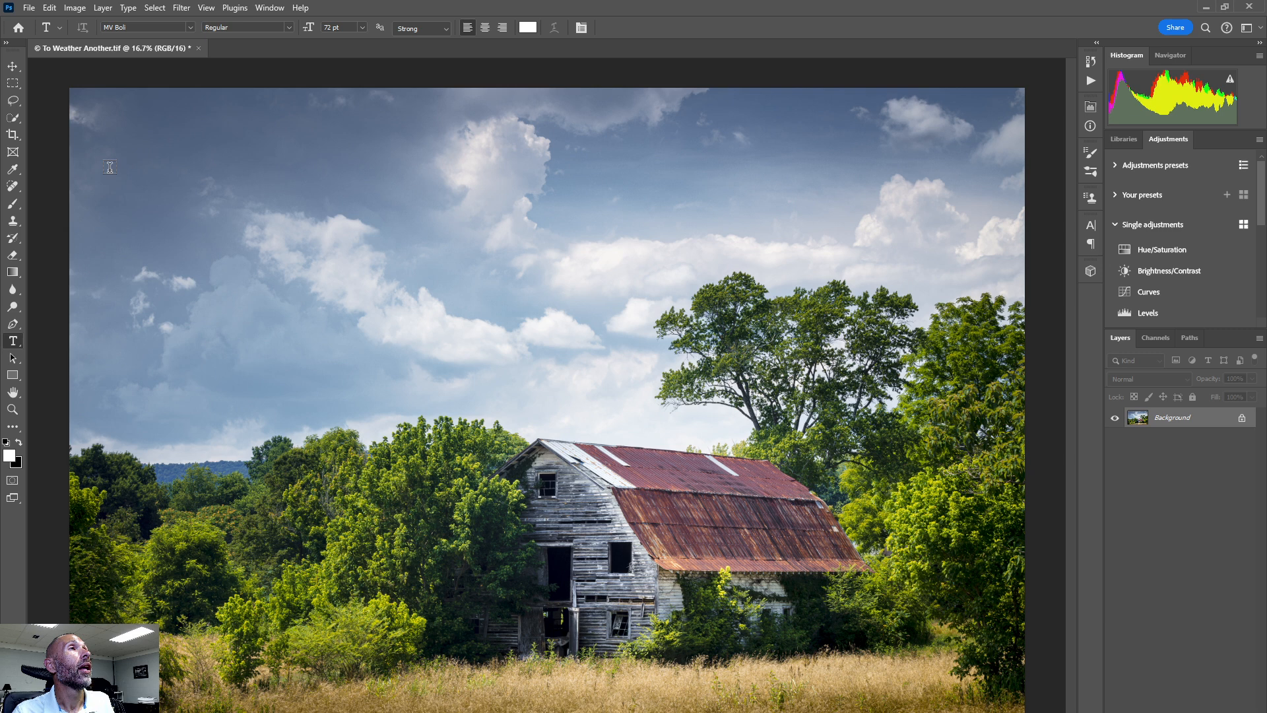
Step: Switch to Photoshop and resize the barn image to 1300 pixels wide at 300 pixels/inch with Automatic resampling
{"action": "left_click", "coordinate": [71, 8]}
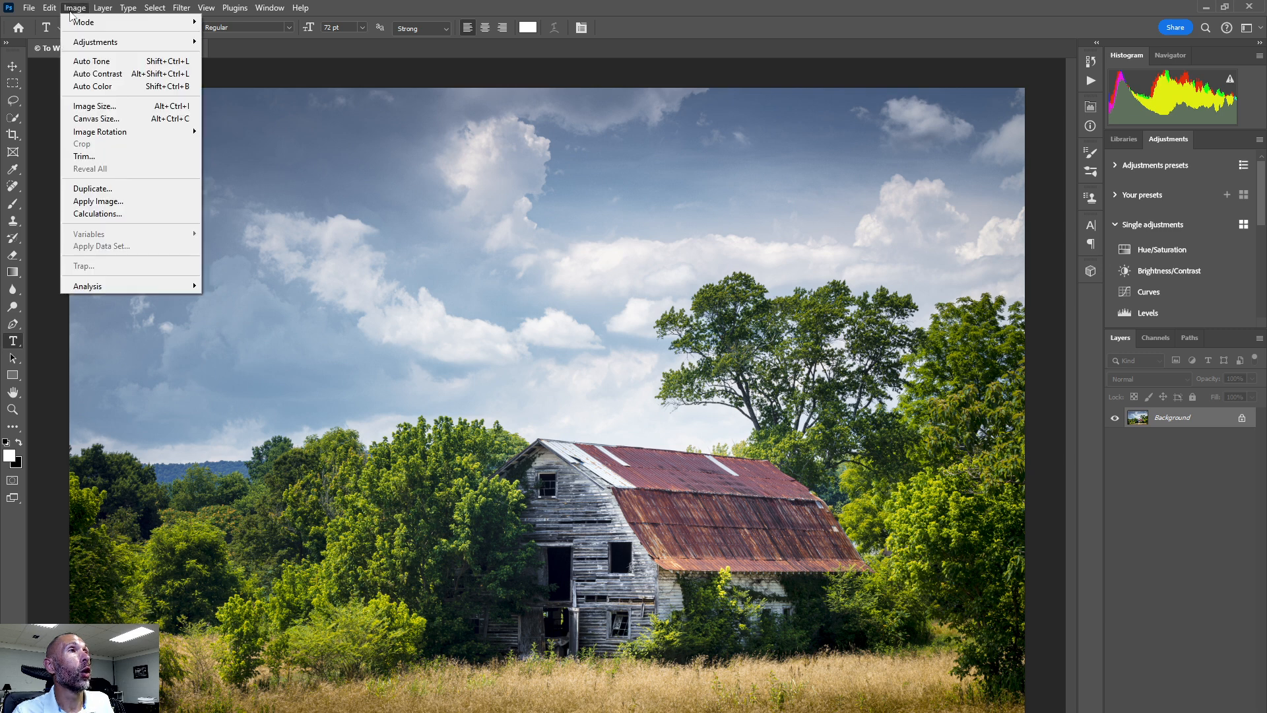
{"action": "left_click", "coordinate": [89, 106]}
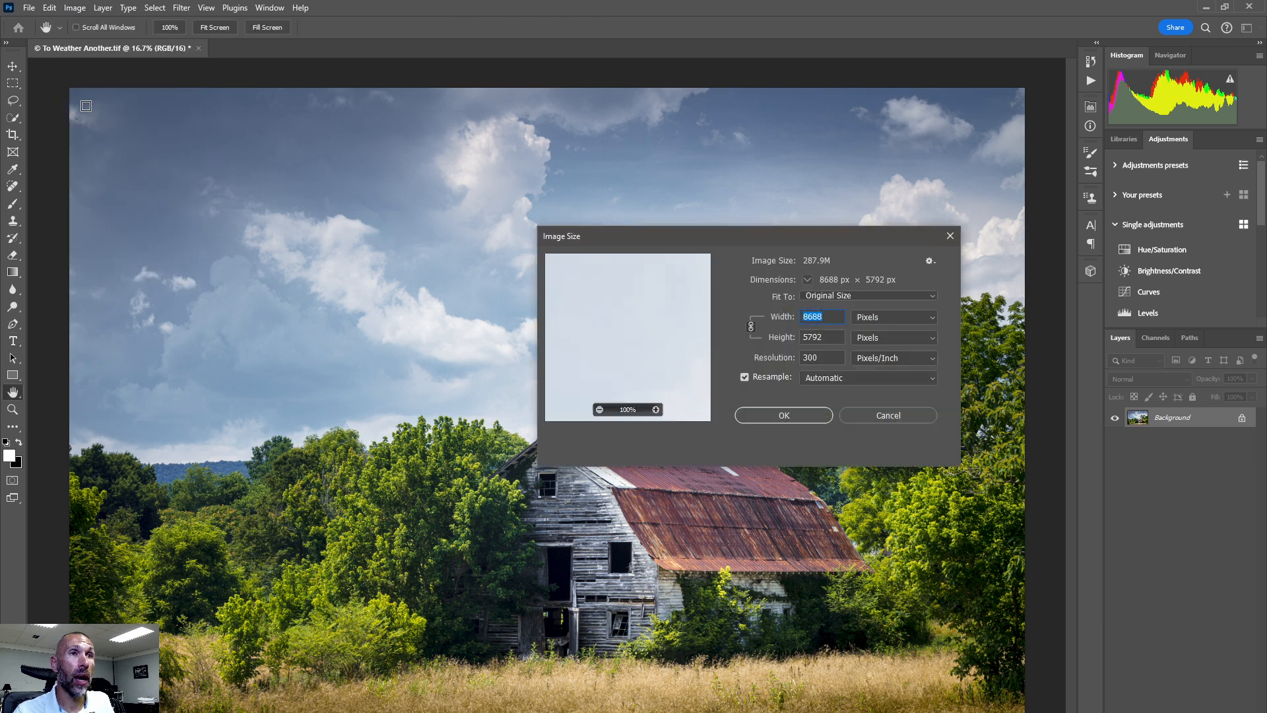
{"action": "type", "text": "1300"}
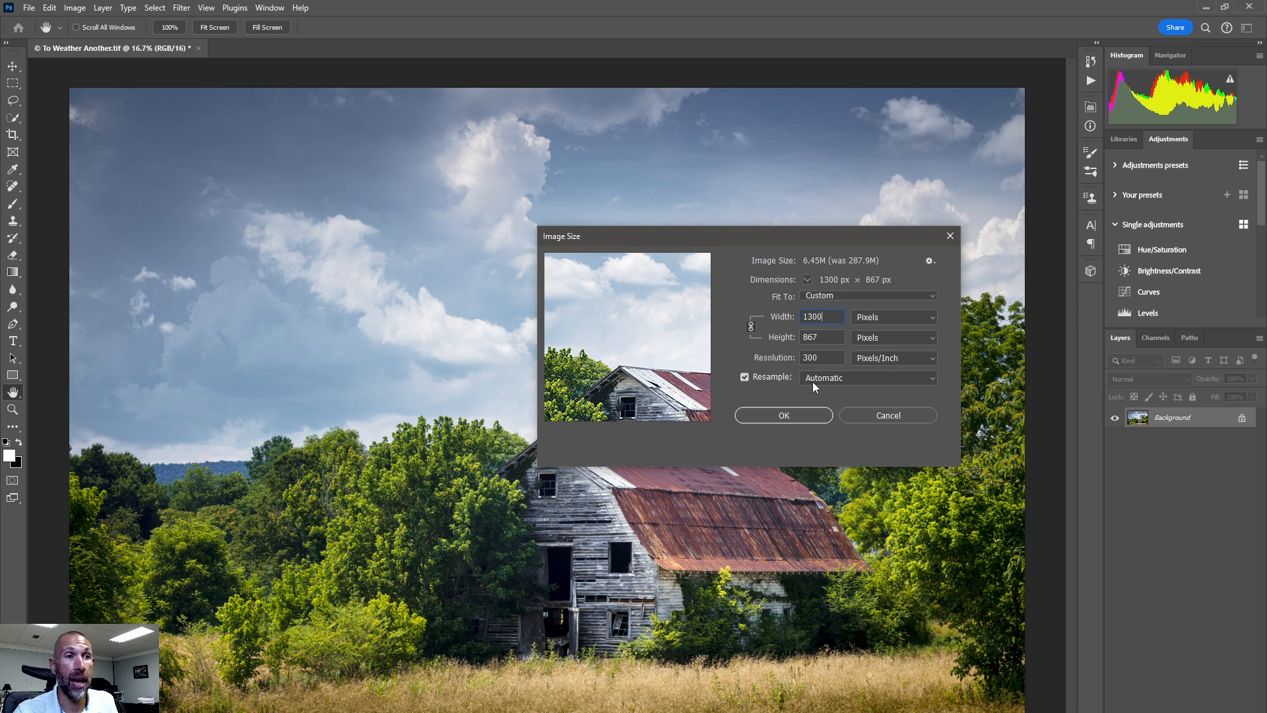
{"action": "left_click", "coordinate": [932, 378]}
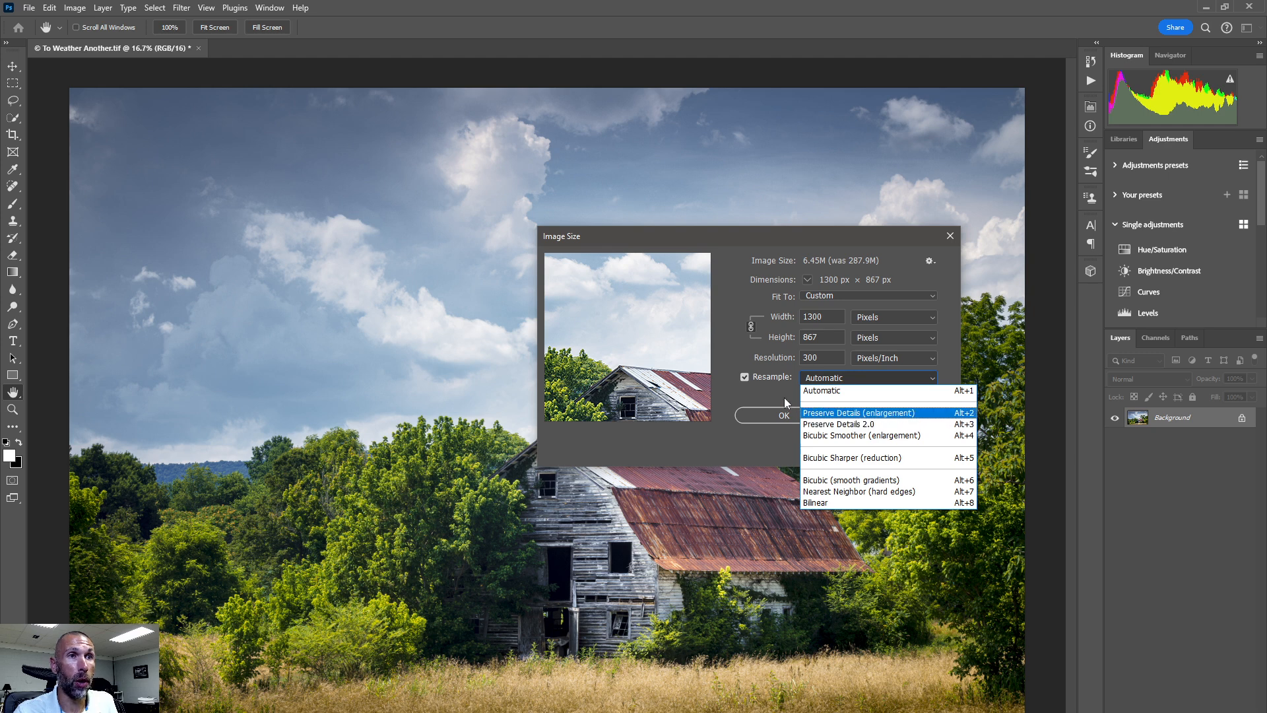
{"action": "left_click", "coordinate": [818, 393]}
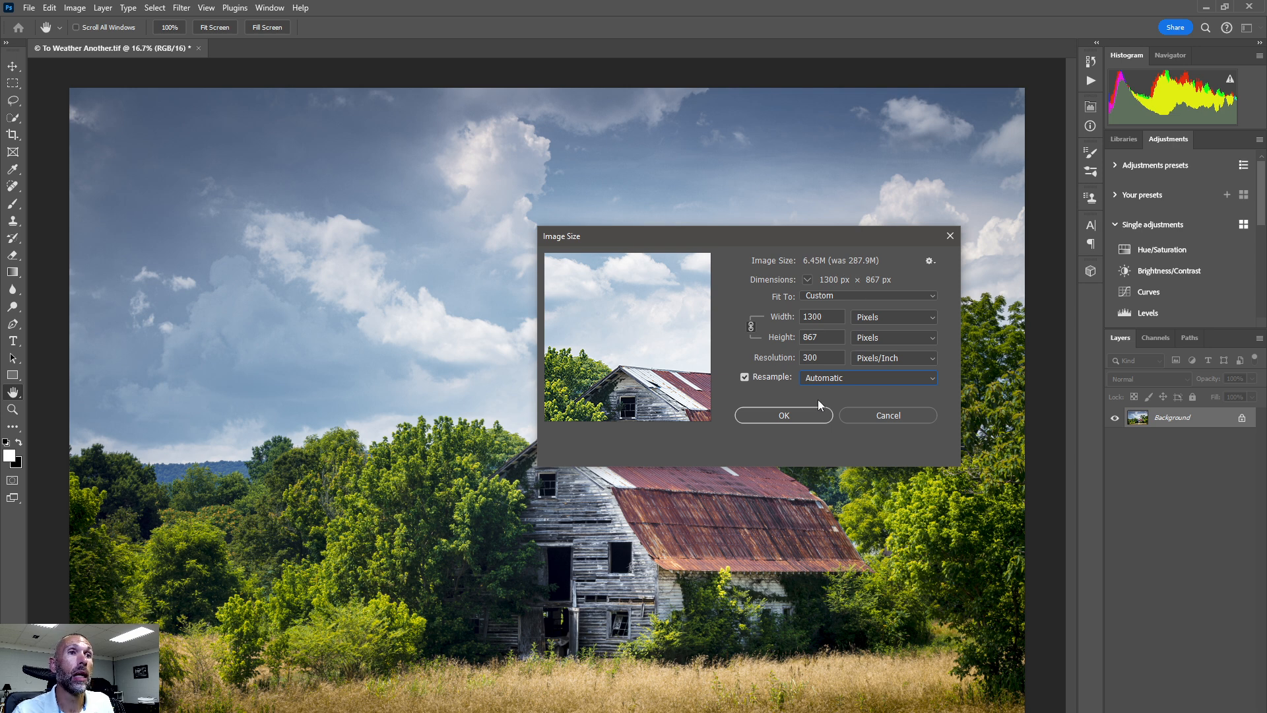
{"action": "left_click", "coordinate": [808, 414]}
{"action": "key", "text": "t"}
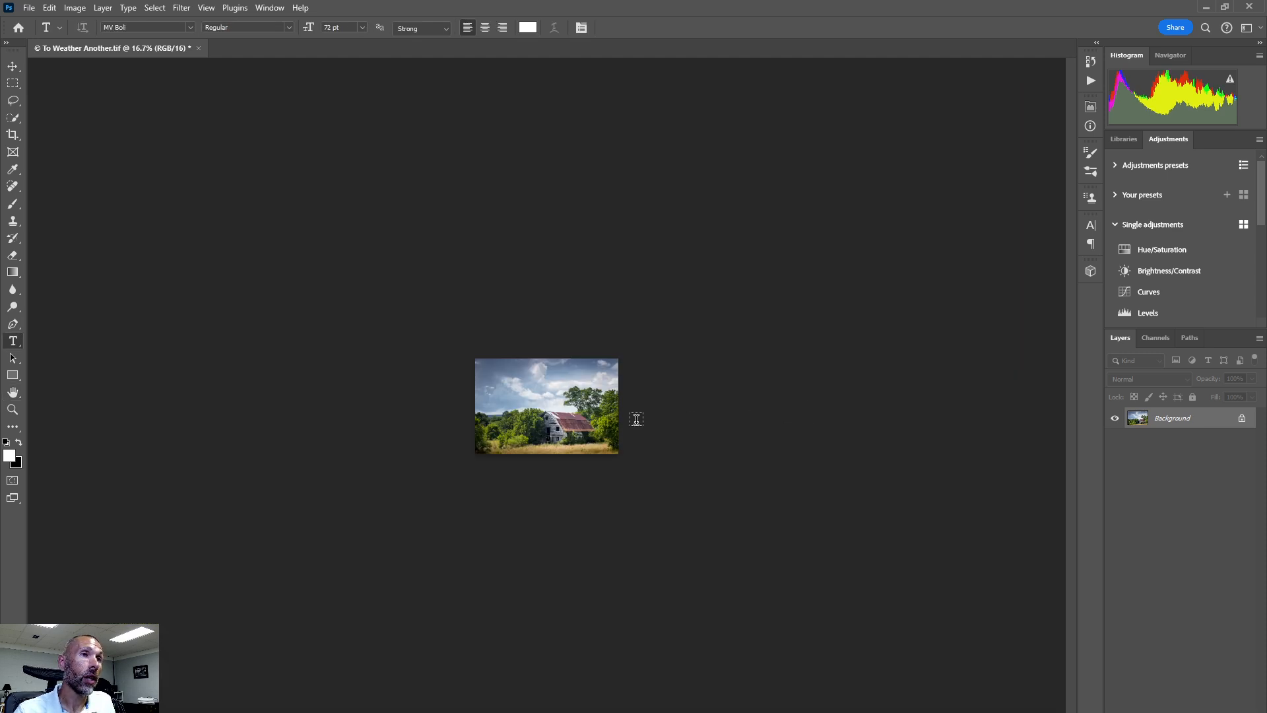
Step: Bring the resized image into Save for Web (Legacy), set the JPEG quality to 100, and inspect the barn in the preview
{"action": "left_click", "coordinate": [28, 8]}
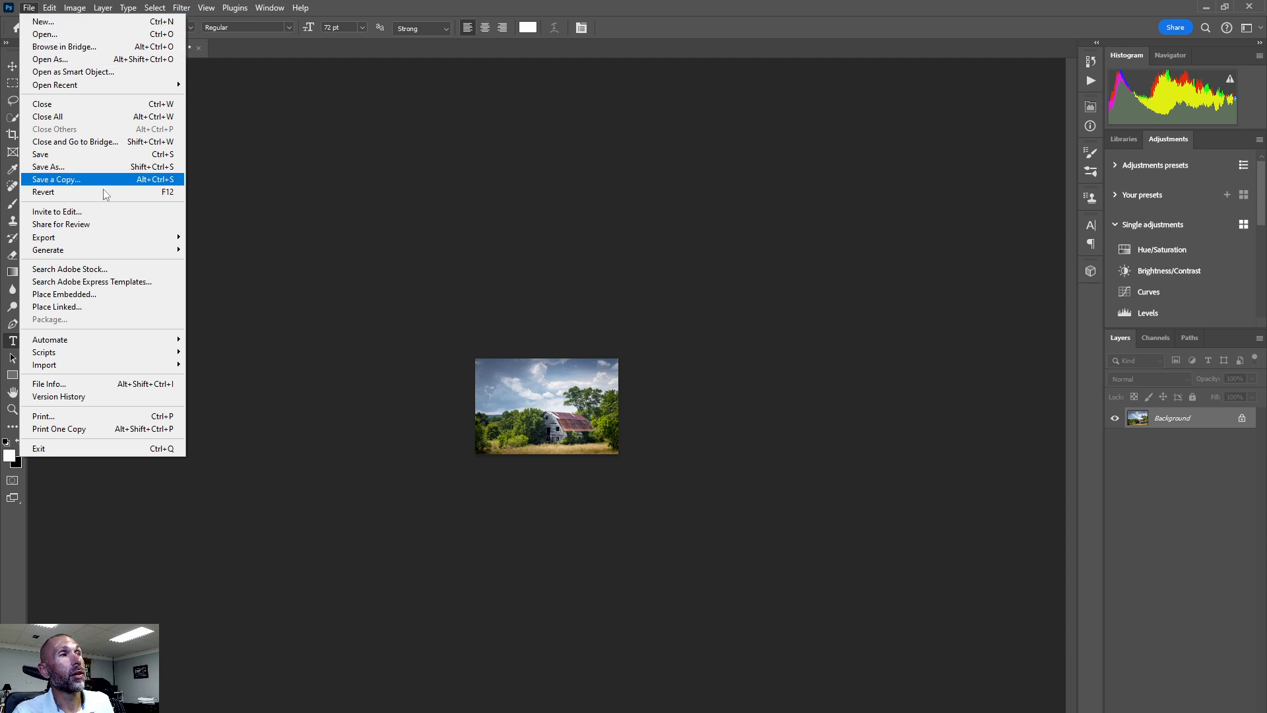
{"action": "mouse_move", "coordinate": [130, 241]}
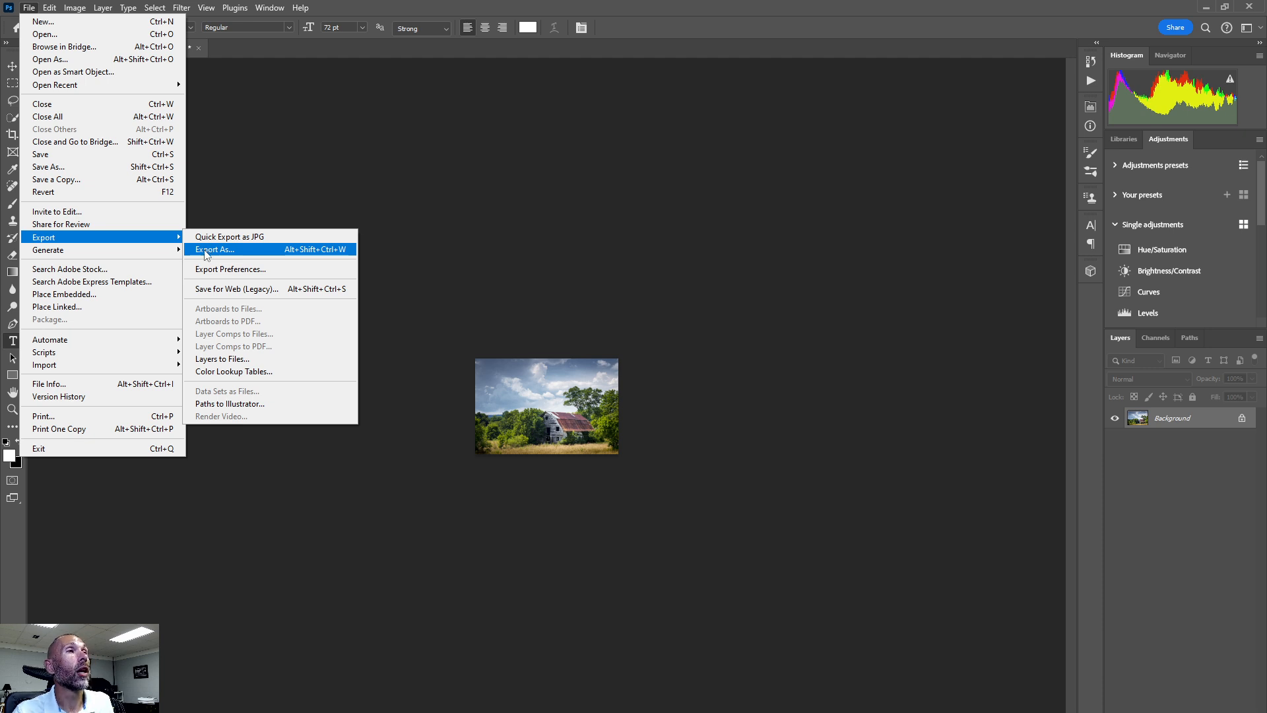
{"action": "left_click", "coordinate": [222, 292]}
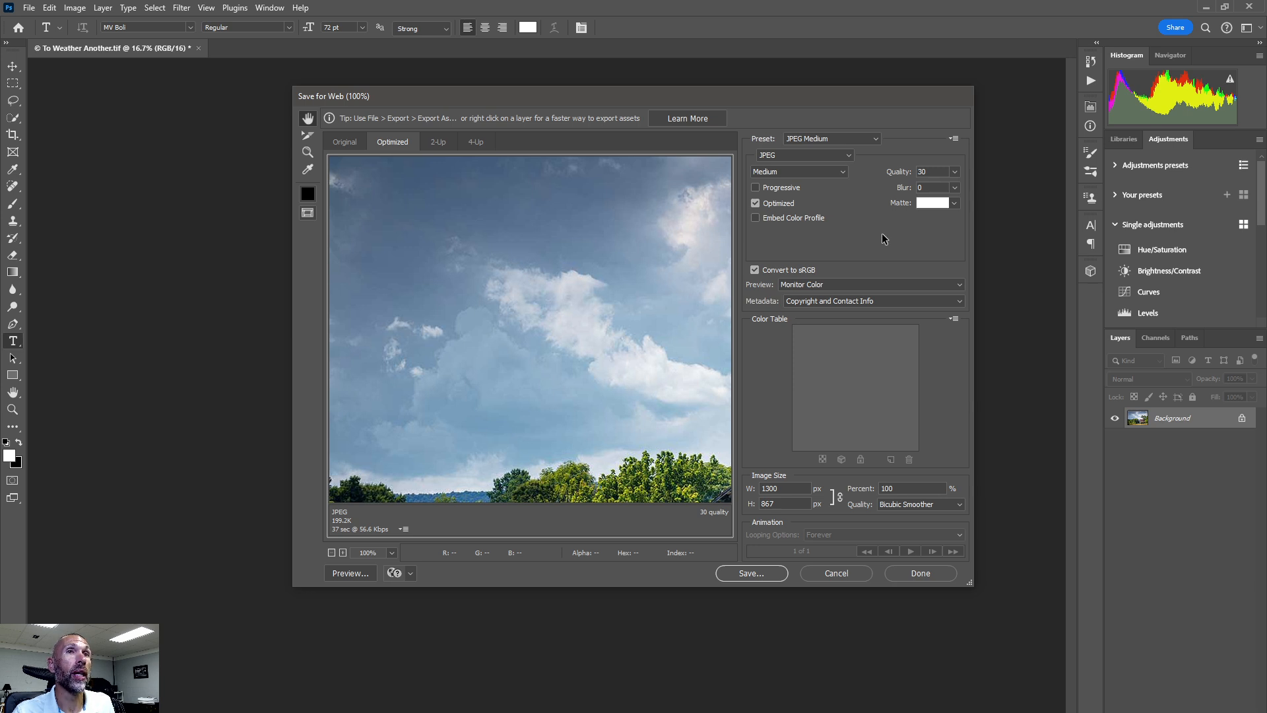
{"action": "left_click", "coordinate": [956, 174]}
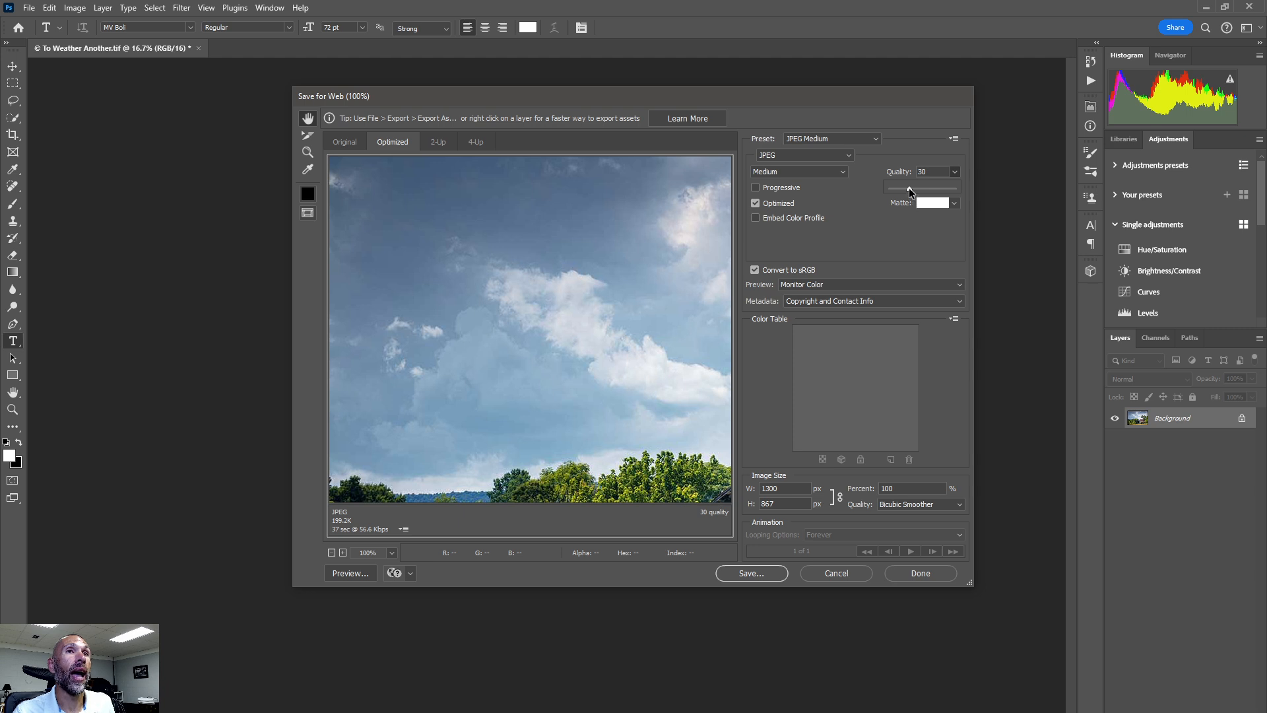
{"action": "left_click_drag", "start_coordinate": [928, 189], "coordinate": [961, 190]}
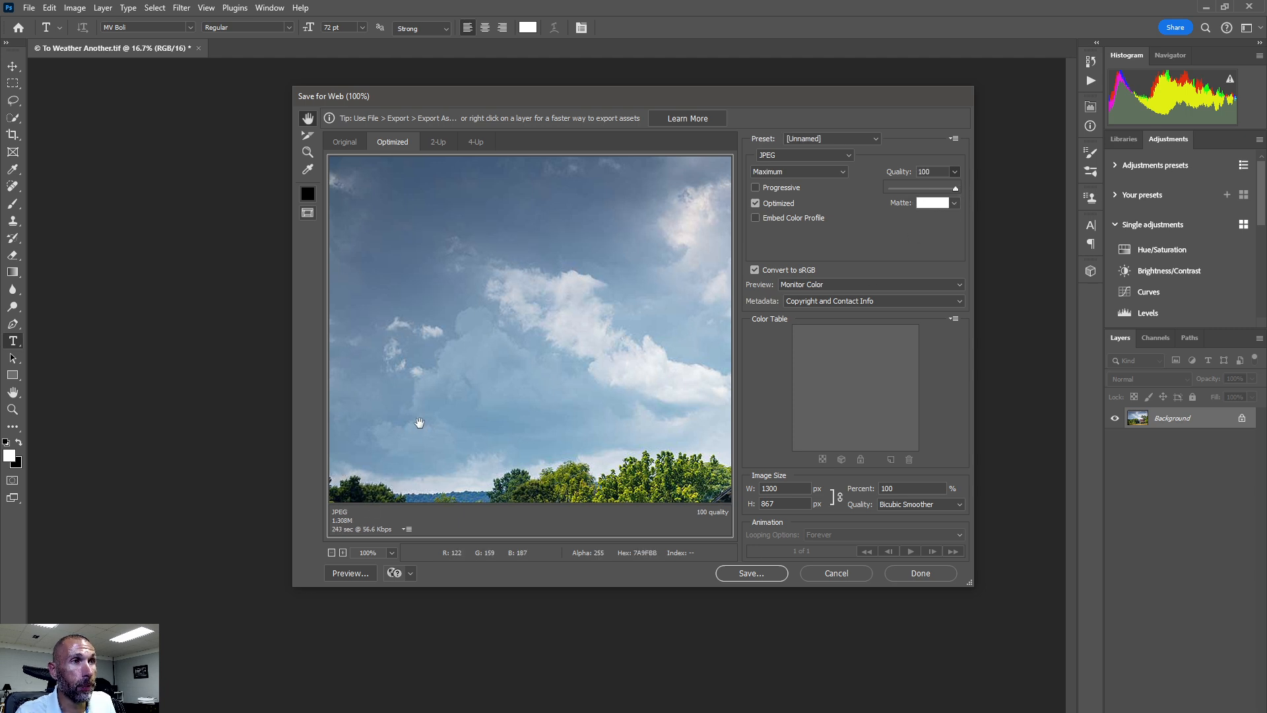
{"action": "left_click_drag", "start_coordinate": [419, 422], "coordinate": [382, 268]}
{"action": "left_click_drag", "start_coordinate": [620, 371], "coordinate": [444, 351]}
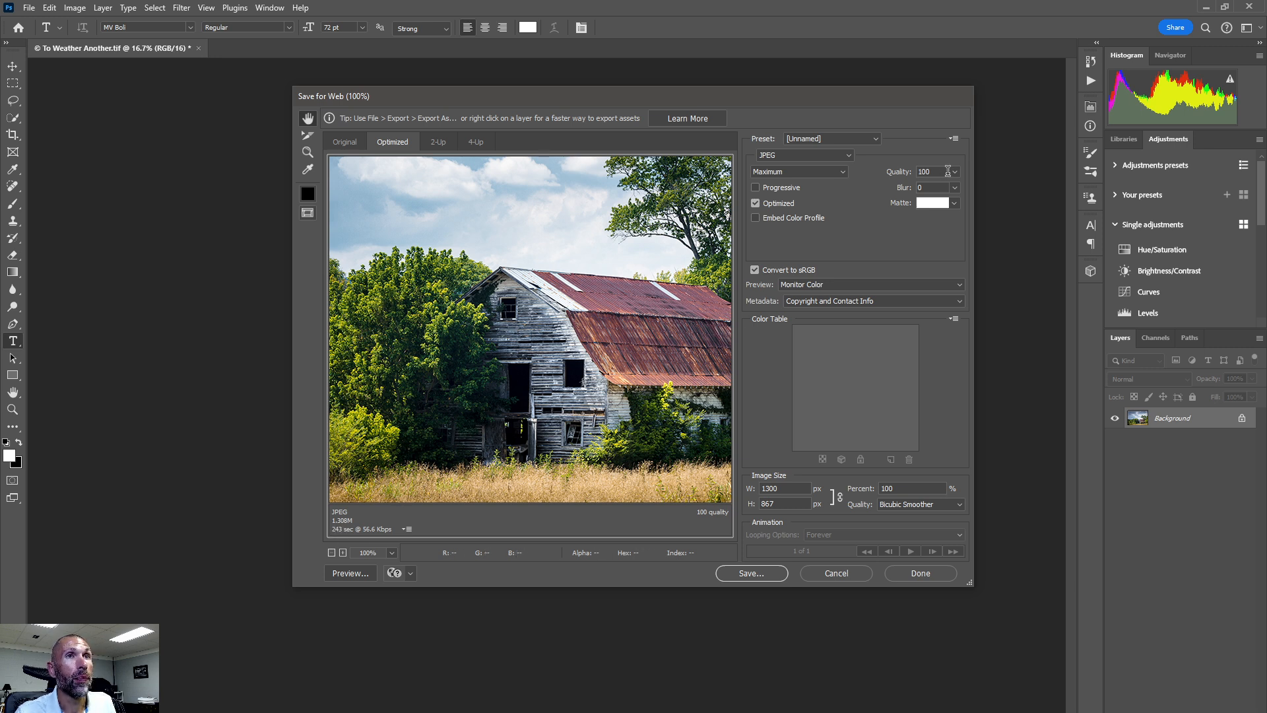
Step: Lower the JPEG quality to 0 and inspect the sky and clouds in the preview
{"action": "left_click", "coordinate": [954, 173]}
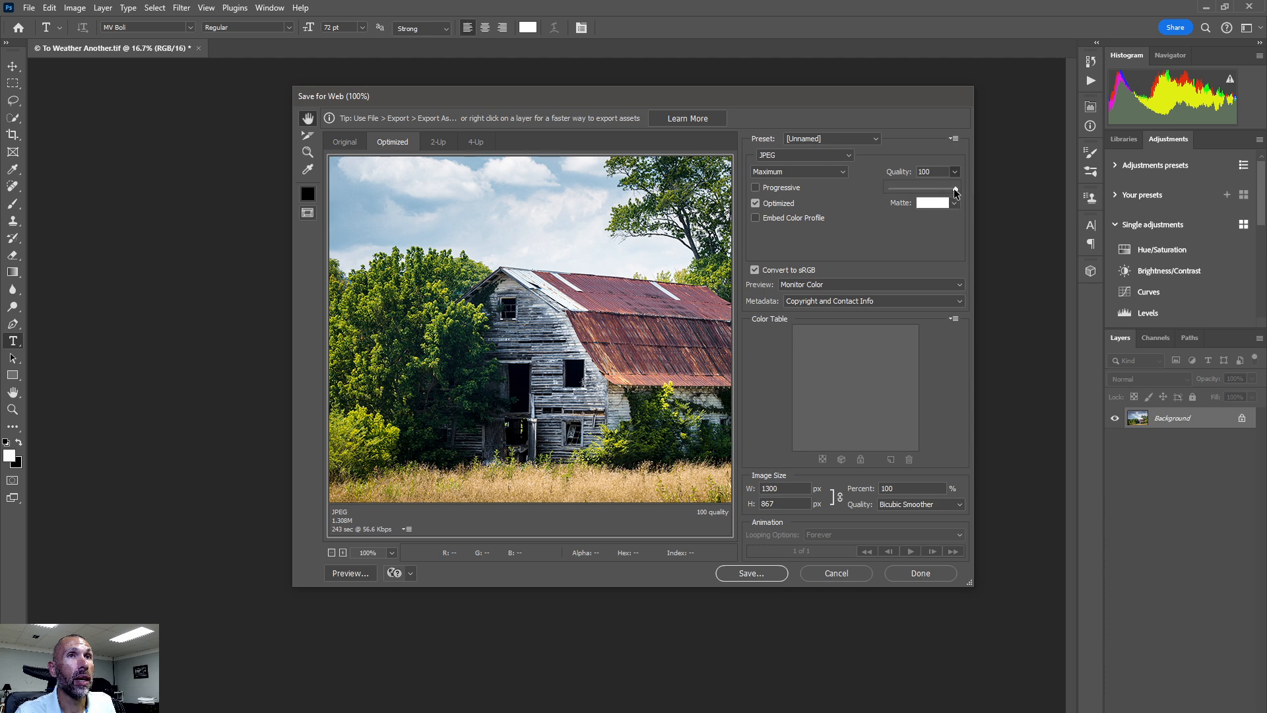
{"action": "left_click_drag", "start_coordinate": [957, 191], "coordinate": [875, 192]}
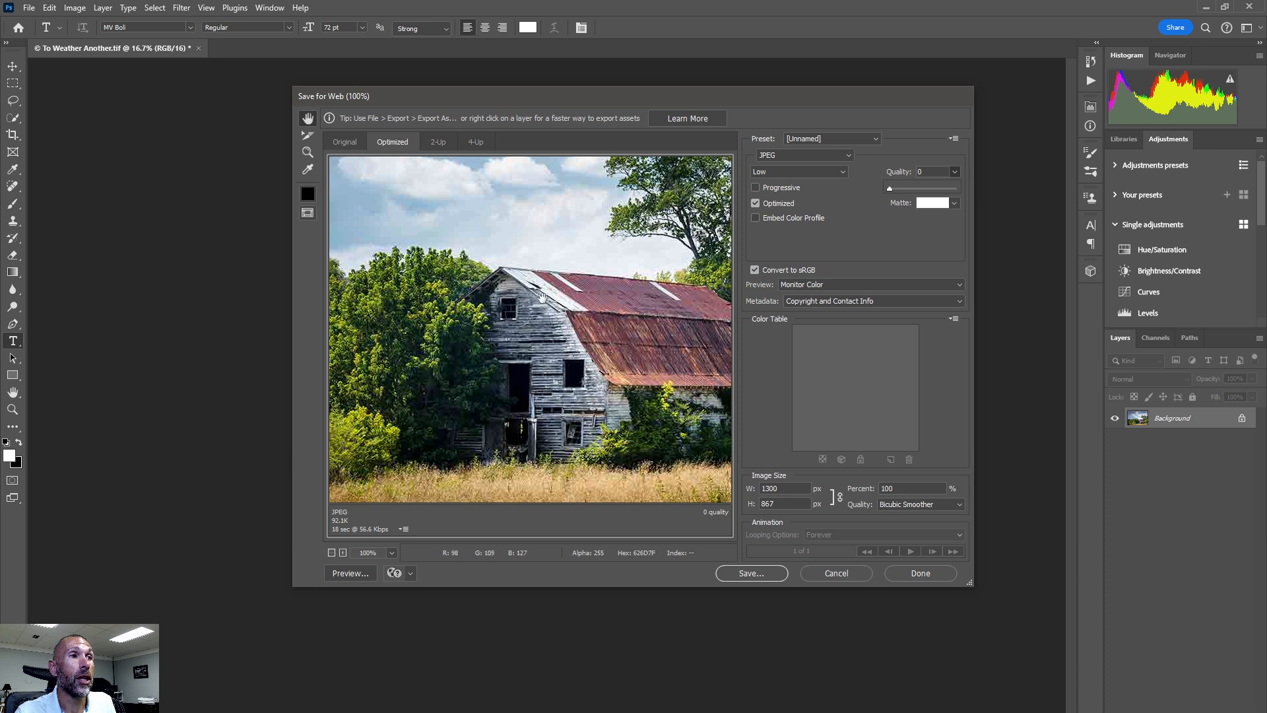
{"action": "scroll", "coordinate": [515, 297], "scroll_direction": "up", "scroll_amount": 4}
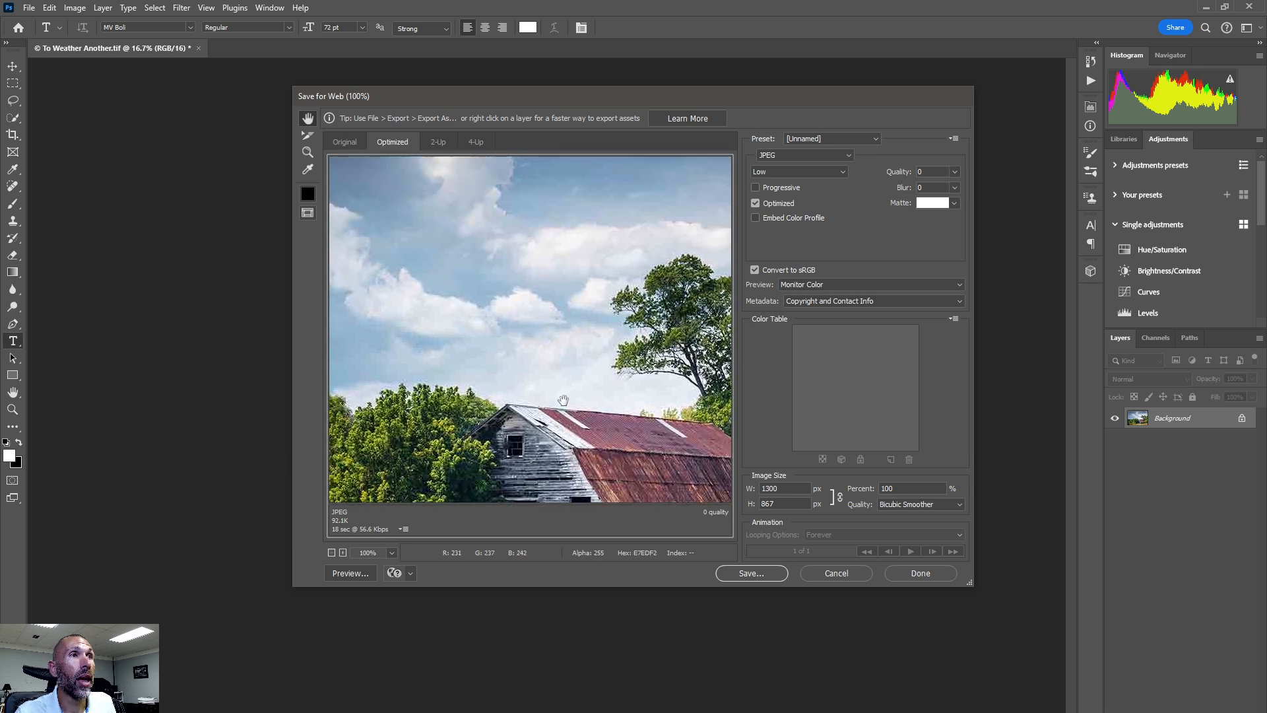
{"action": "left_click_drag", "start_coordinate": [484, 305], "coordinate": [557, 393]}
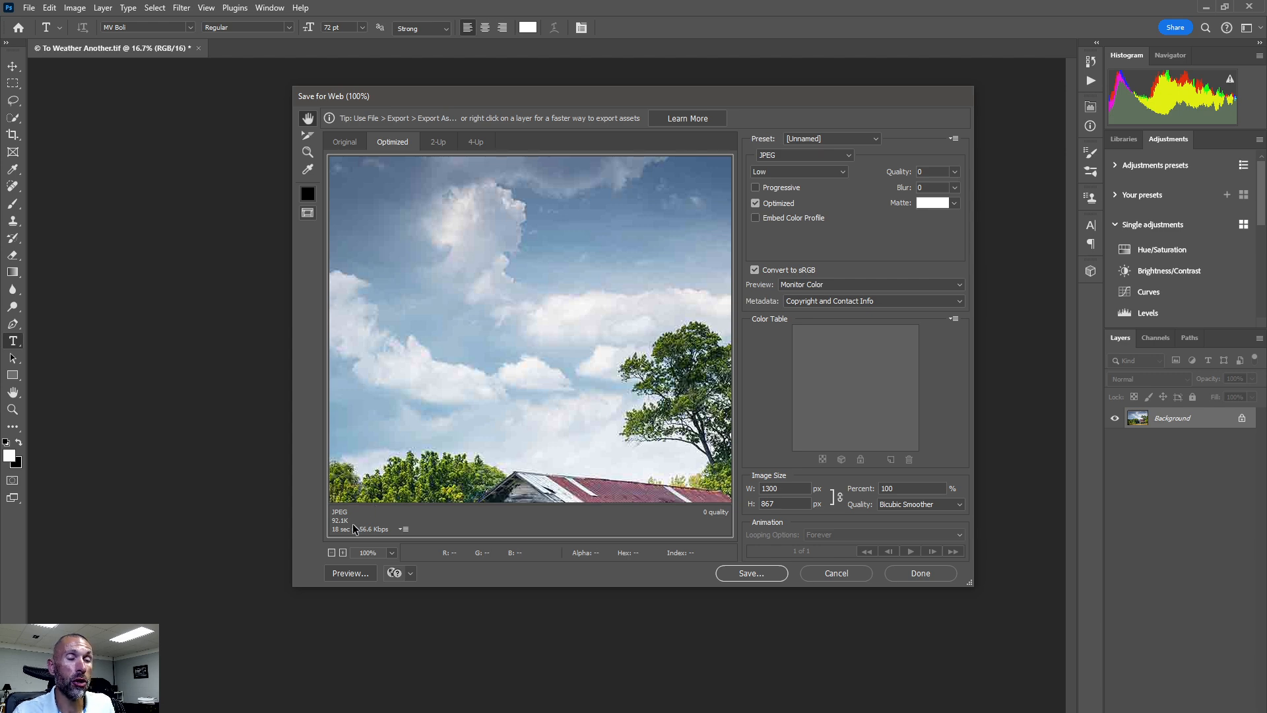
Step: Set the JPEG quality to 30, inspect the barn, grass and trees in the preview, and cancel Save for Web
{"action": "left_click", "coordinate": [951, 173]}
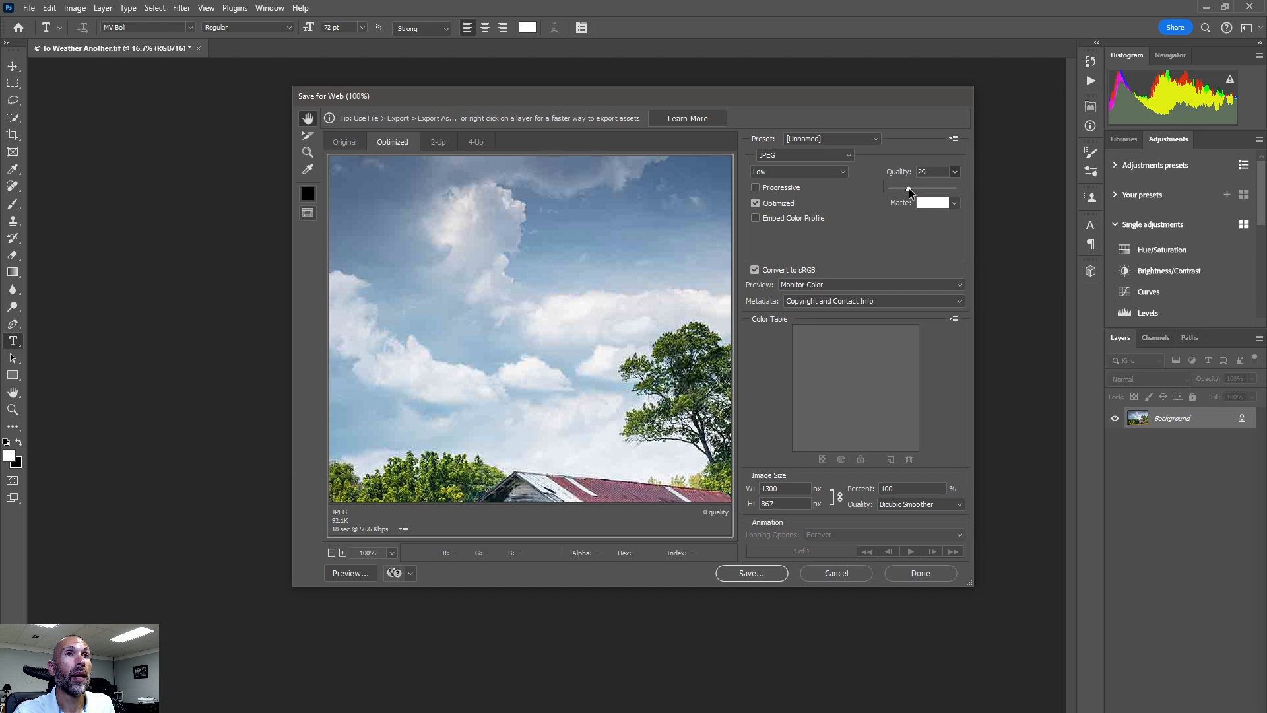
{"action": "left_click_drag", "start_coordinate": [909, 188], "coordinate": [909, 188]}
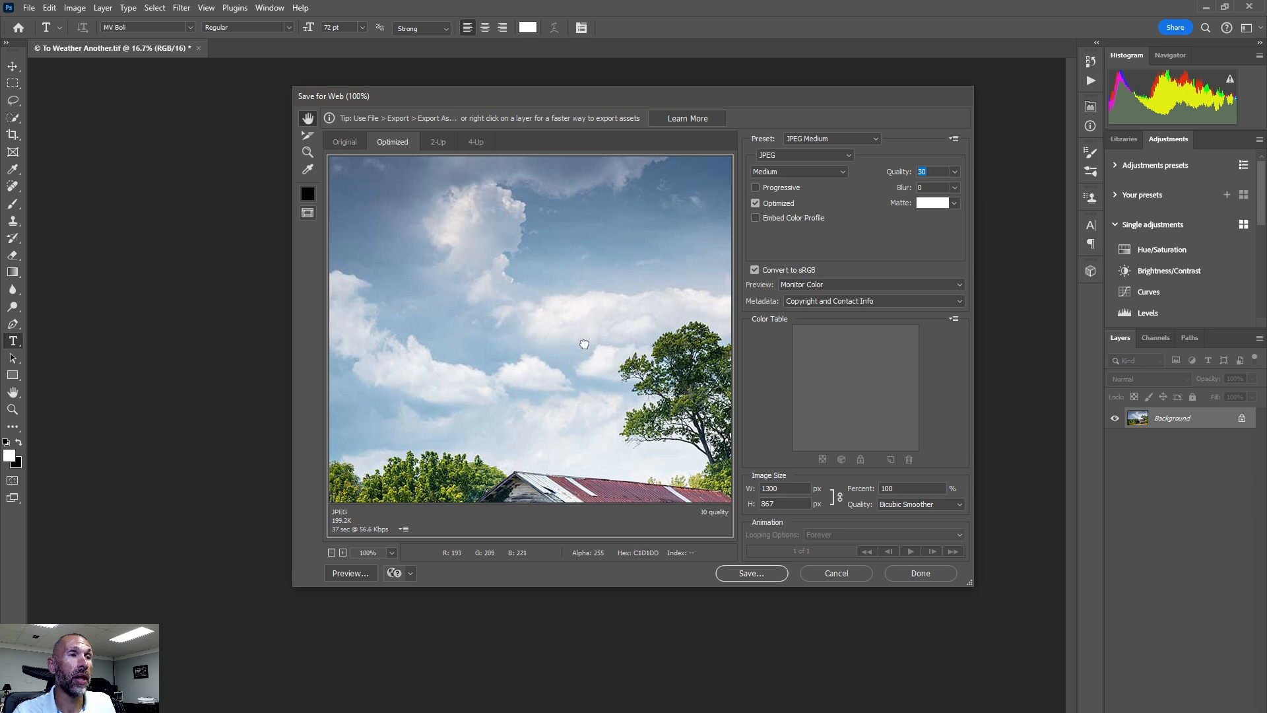
{"action": "left_click_drag", "start_coordinate": [583, 324], "coordinate": [495, 198]}
{"action": "left_click_drag", "start_coordinate": [579, 473], "coordinate": [499, 389]}
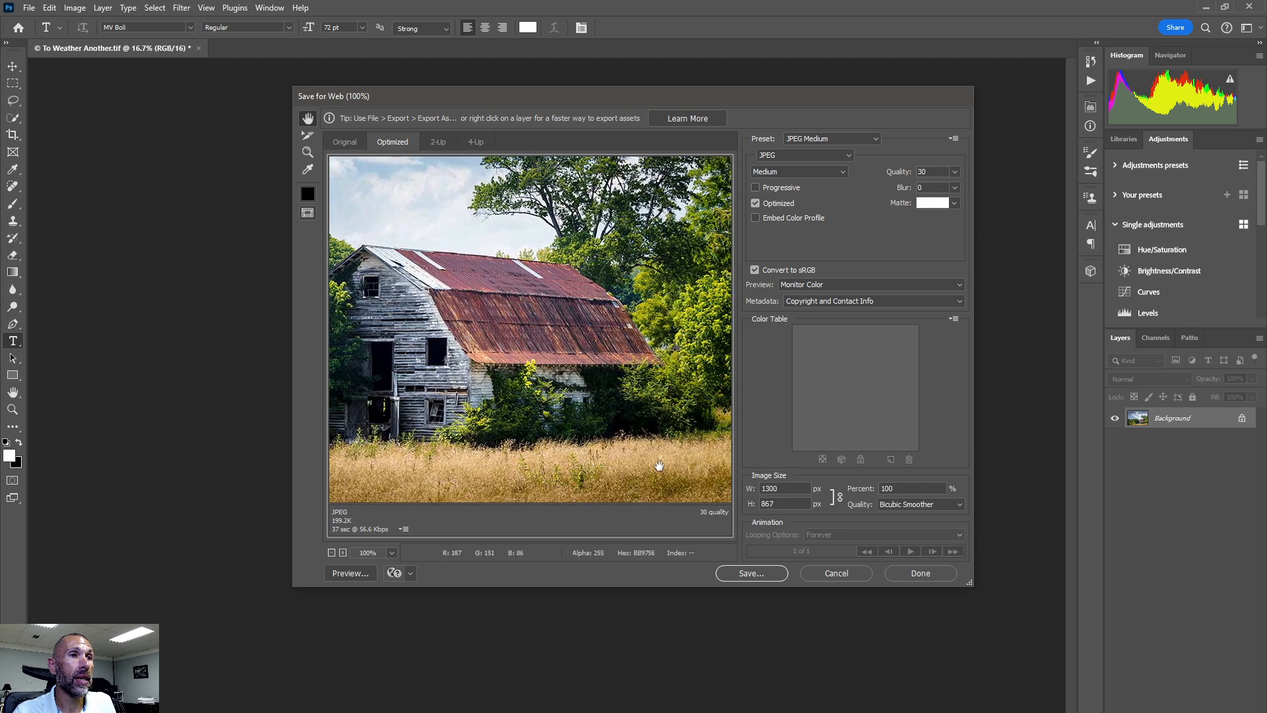
{"action": "left_click_drag", "start_coordinate": [674, 462], "coordinate": [549, 445]}
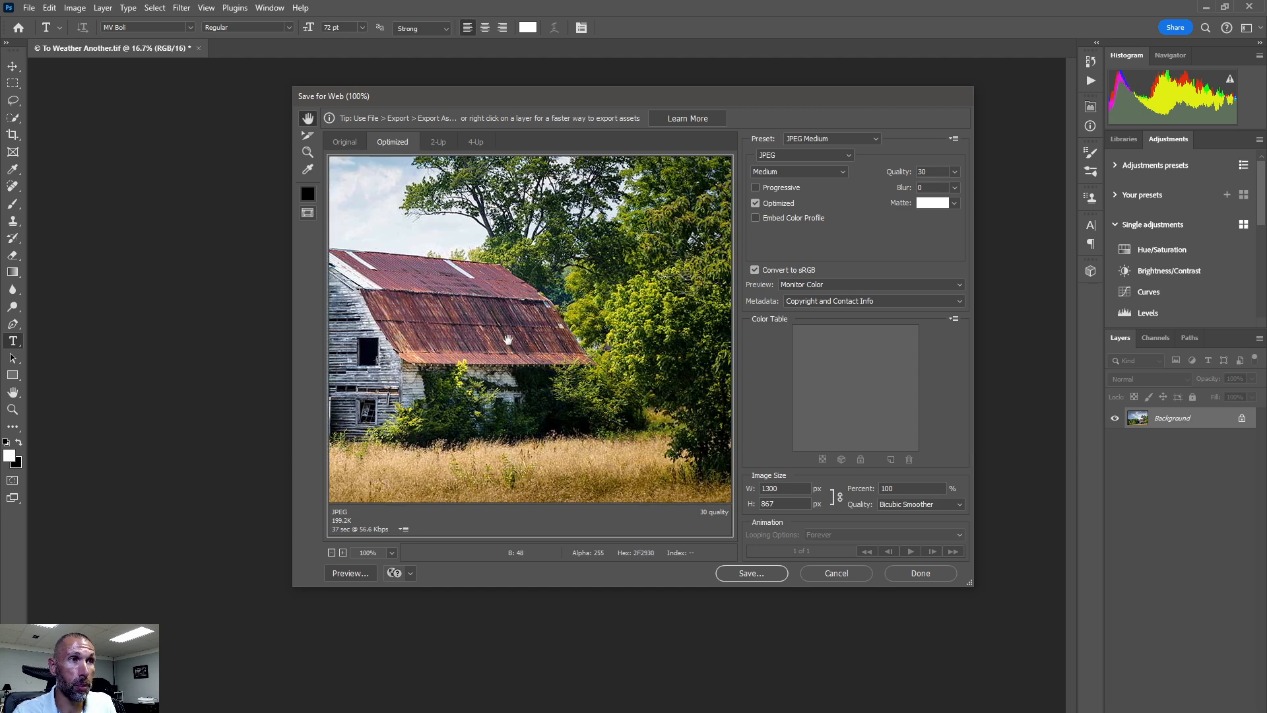
{"action": "left_click_drag", "start_coordinate": [487, 307], "coordinate": [637, 322]}
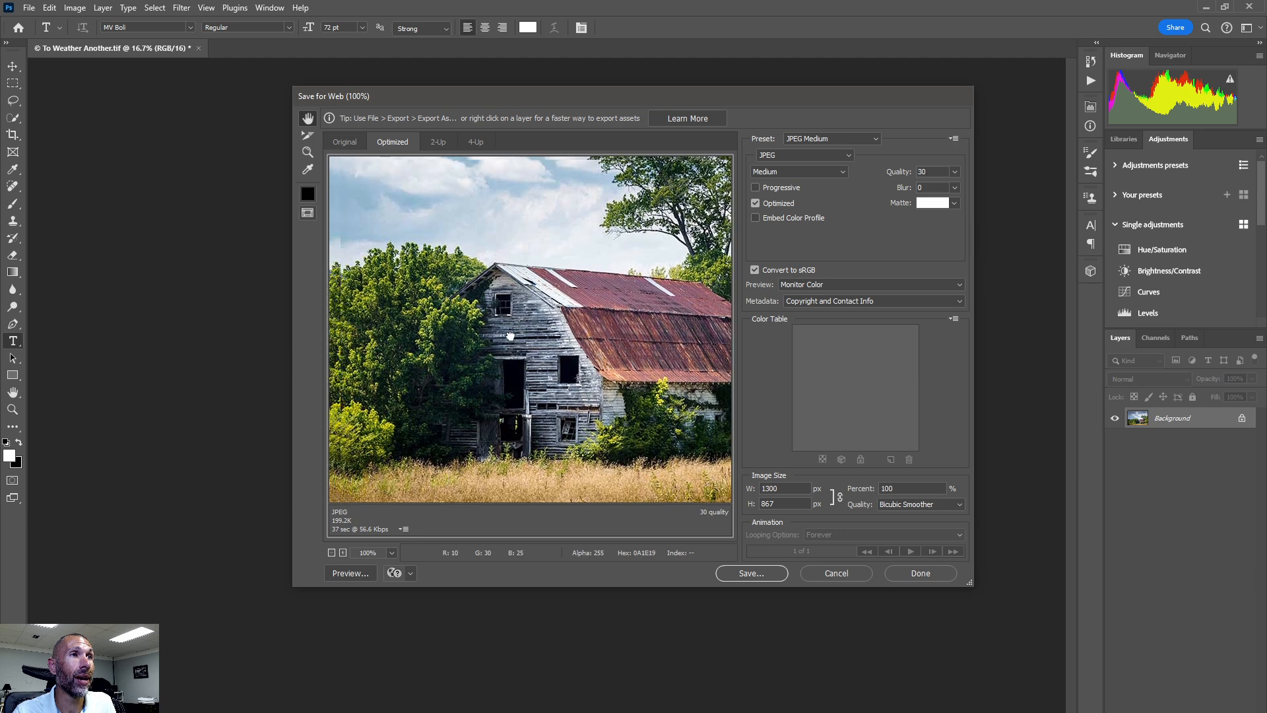
{"action": "left_click_drag", "start_coordinate": [510, 336], "coordinate": [639, 345]}
{"action": "left_click_drag", "start_coordinate": [486, 365], "coordinate": [637, 378]}
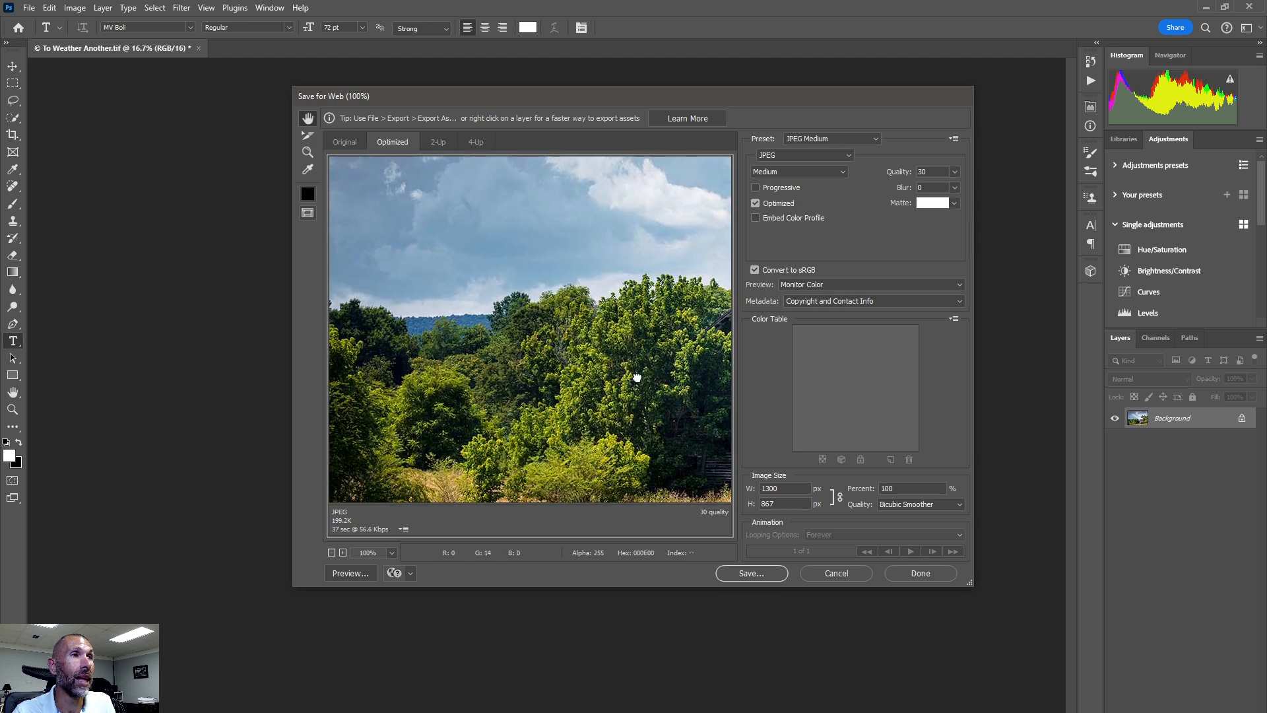
{"action": "left_click_drag", "start_coordinate": [609, 418], "coordinate": [567, 333]}
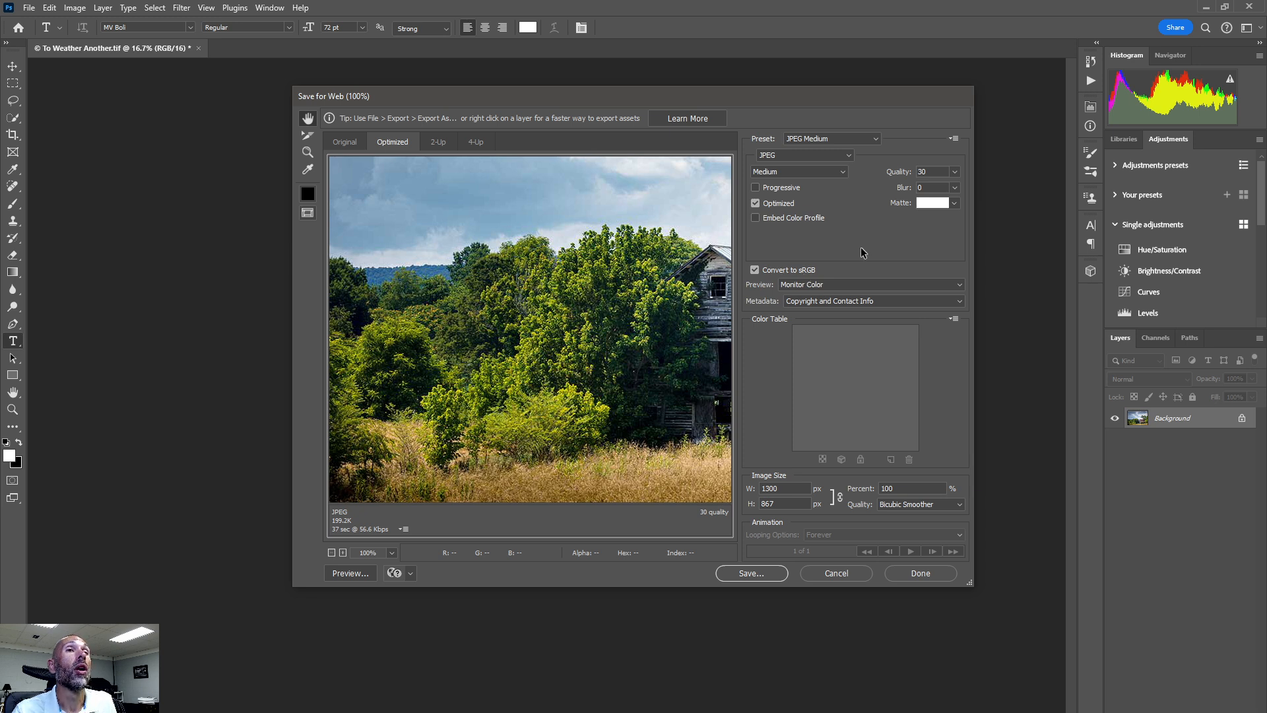
{"action": "left_click", "coordinate": [834, 573]}
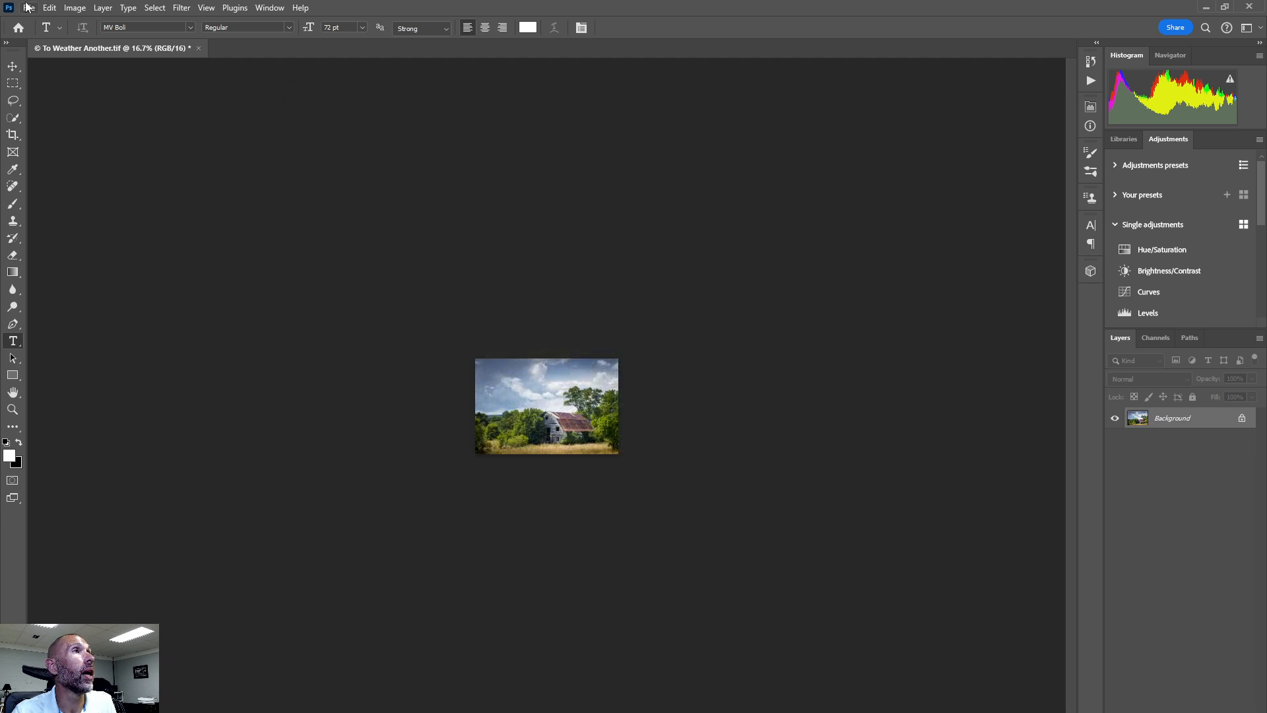
{"action": "left_click", "coordinate": [29, 7]}
{"action": "mouse_move", "coordinate": [84, 237]}
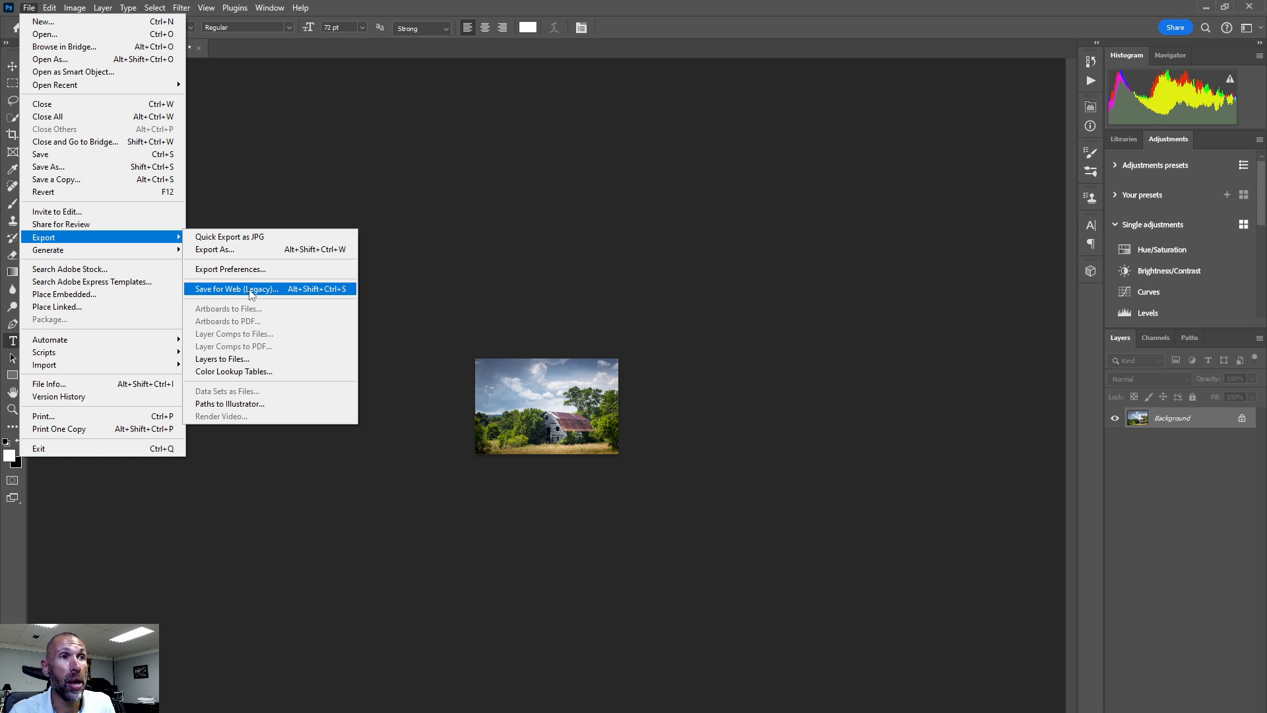
{"action": "left_click", "coordinate": [458, 623]}
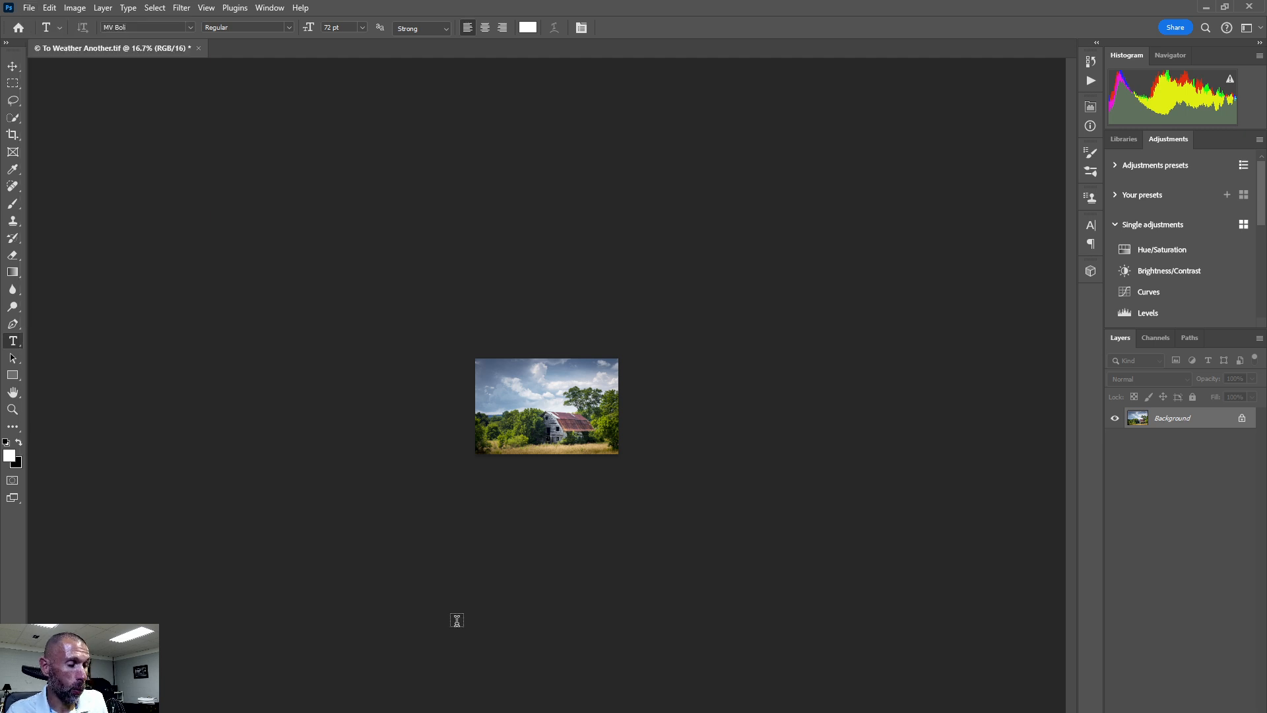